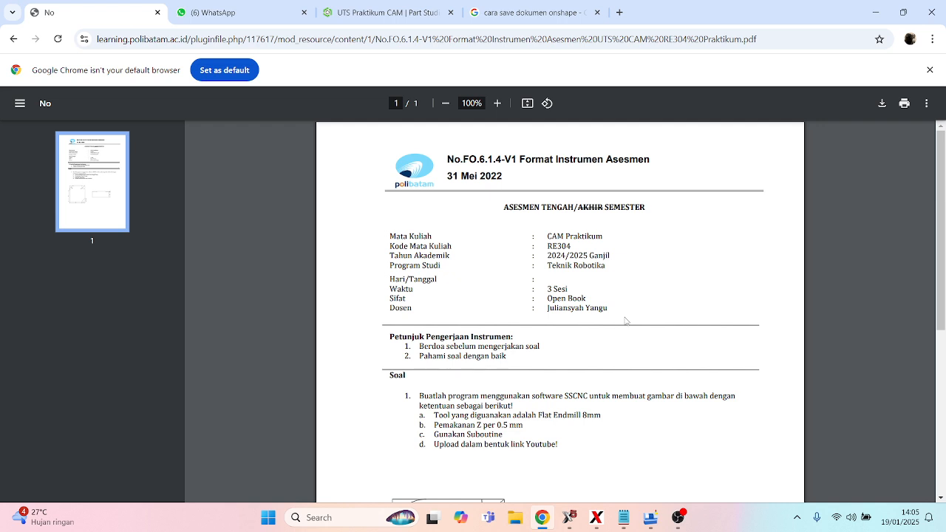
# - Read the assignment requirements and the dimensioned part drawing in the PDF
pyautogui.scroll(-1, 625, 321)
pyautogui.scroll(-1, 625, 320)
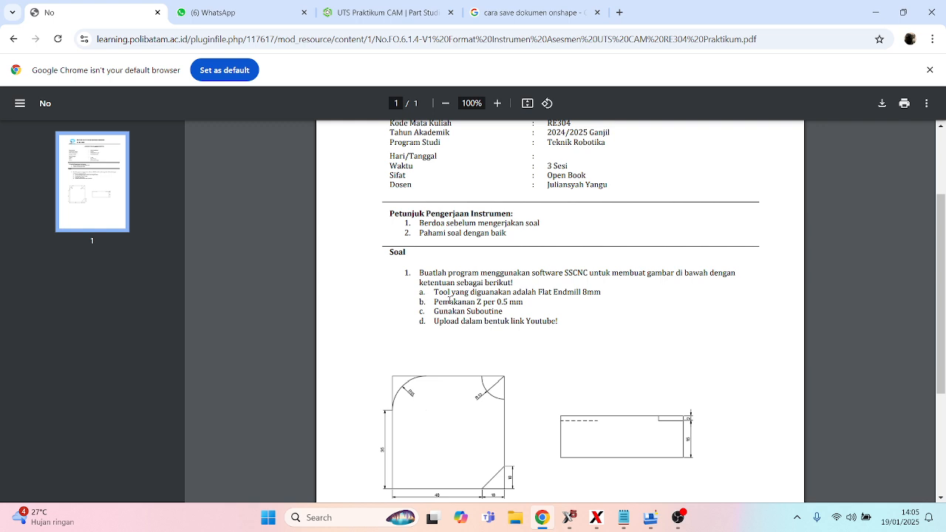
pyautogui.scroll(-2, 485, 337)
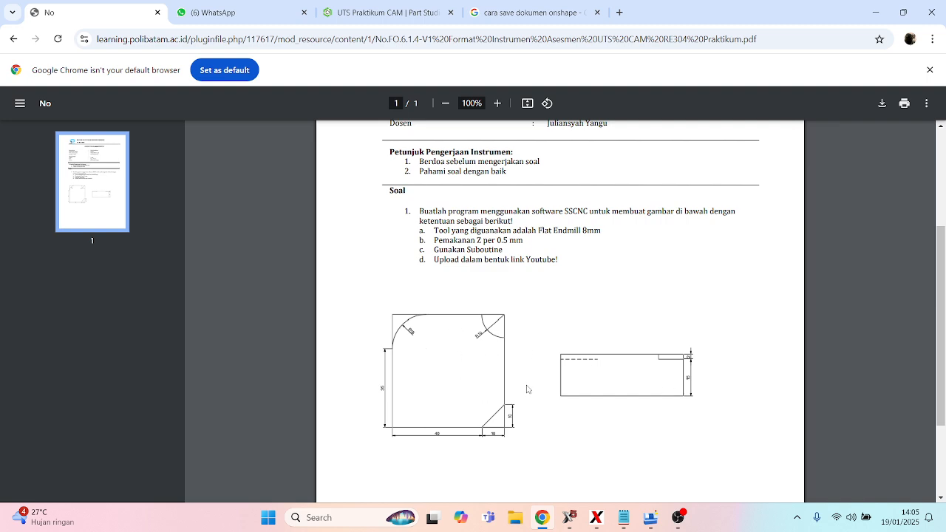
# - Switch to the Onshape part studio and examine the corner arcs, chamfer and straight edges of Sketch 1
pyautogui.click(345, 5)
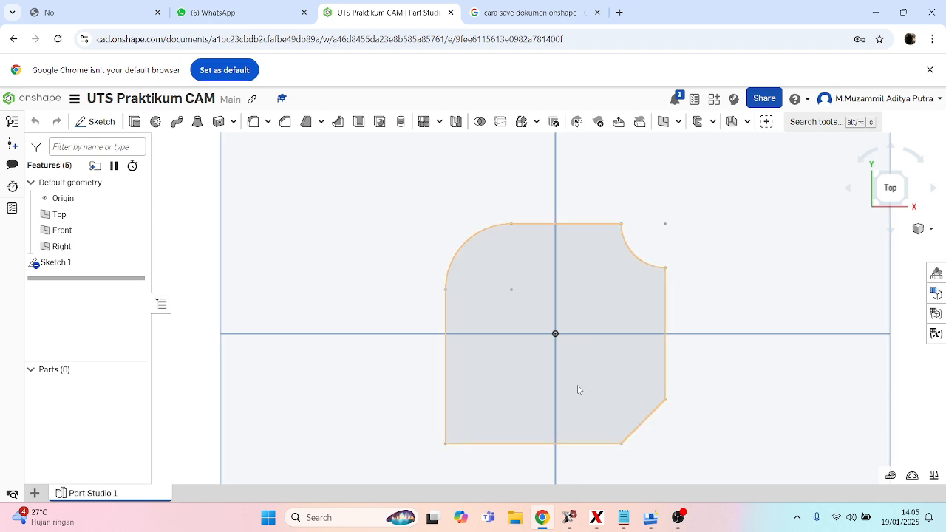
pyautogui.scroll(2, 554, 334)
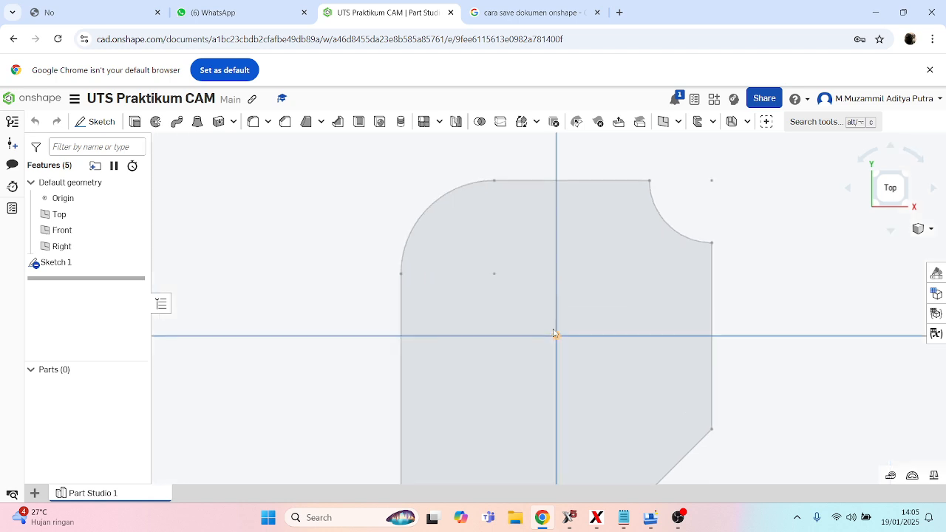
pyautogui.scroll(-2, 554, 334)
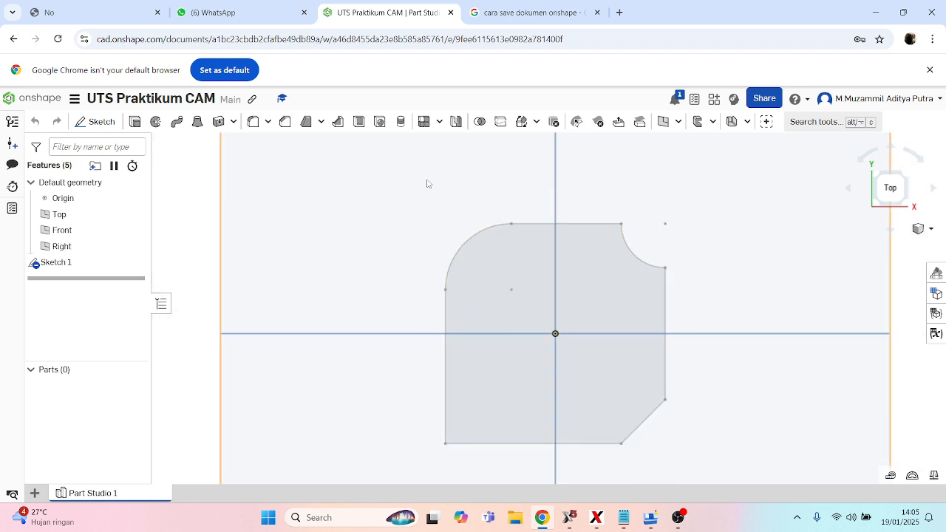
pyautogui.doubleClick(64, 266)
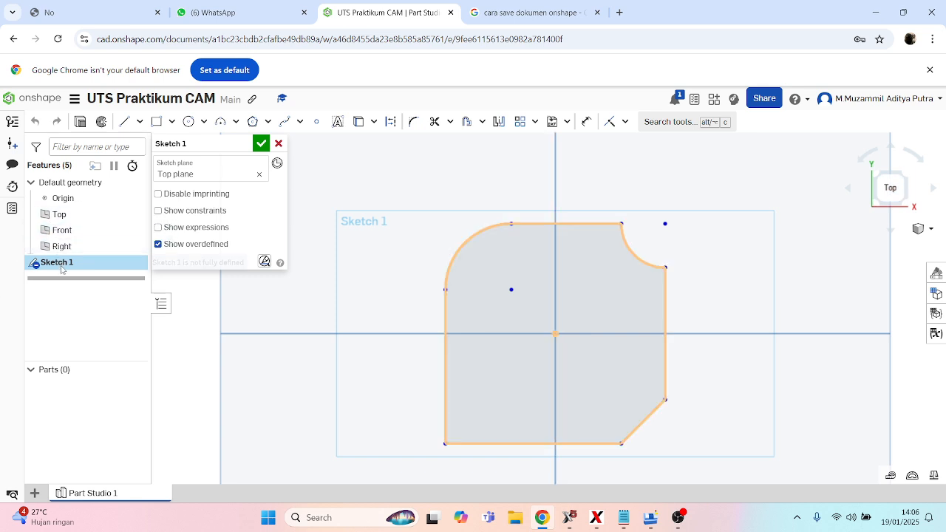
pyautogui.click(279, 144)
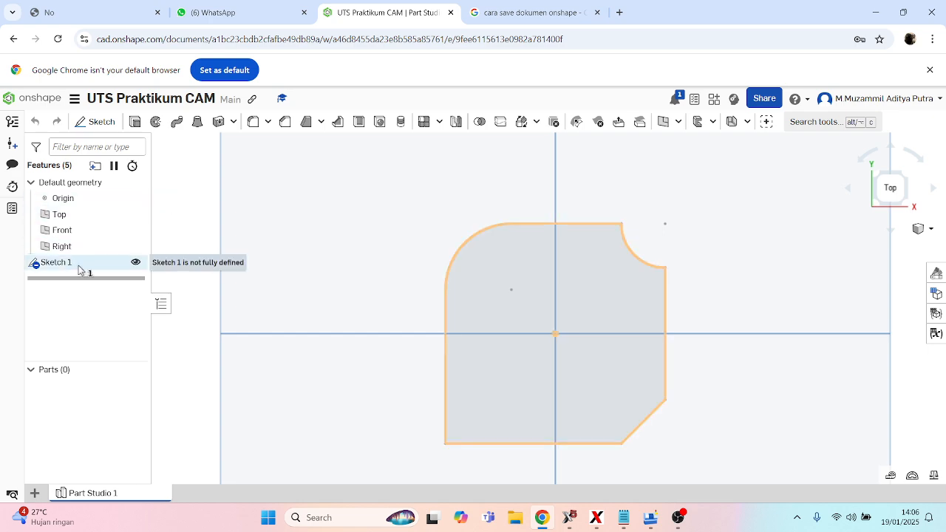
pyautogui.doubleClick(67, 263)
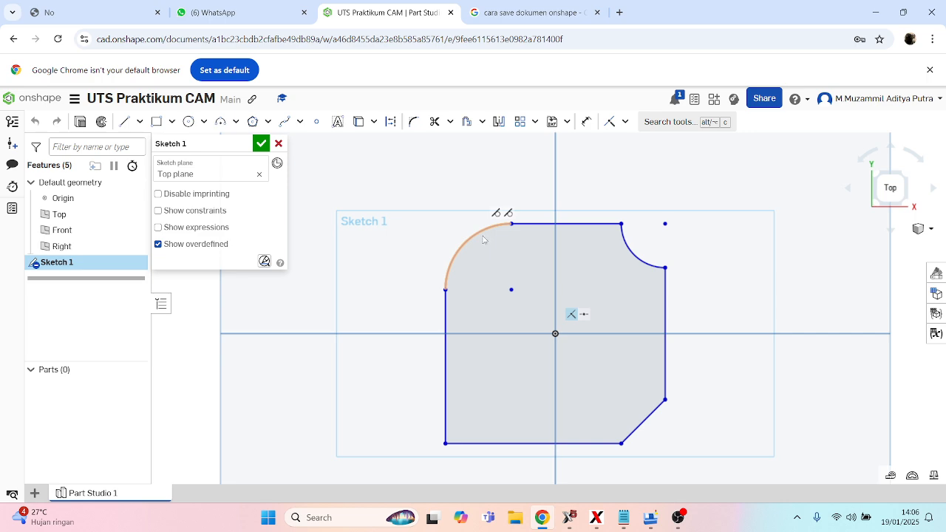
pyautogui.doubleClick(647, 429)
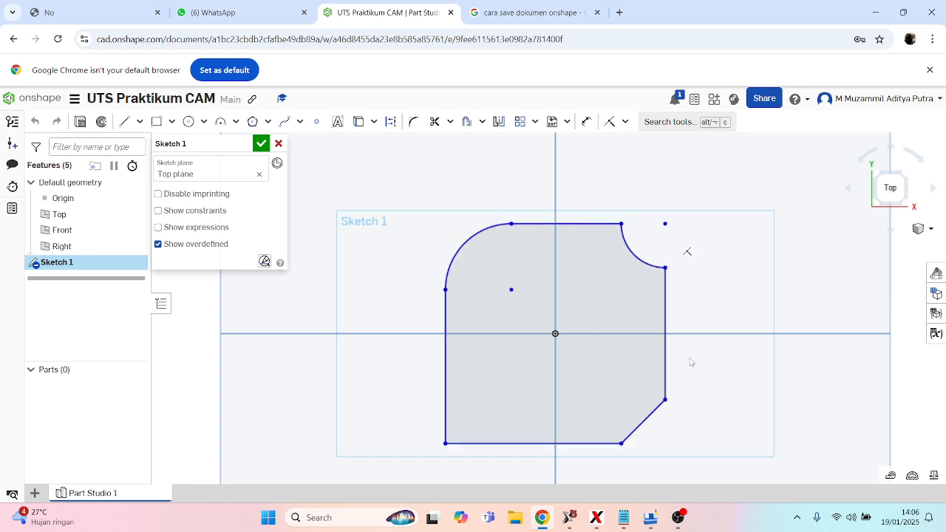
pyautogui.doubleClick(663, 325)
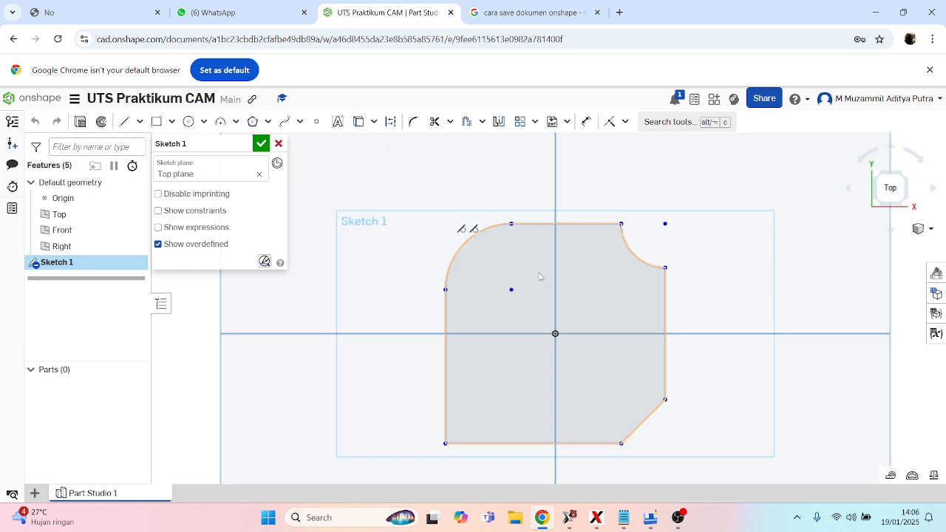
# - Compare Sketch 1 with the dimensions of the PDF drawing and close the sketch
pyautogui.click(70, 6)
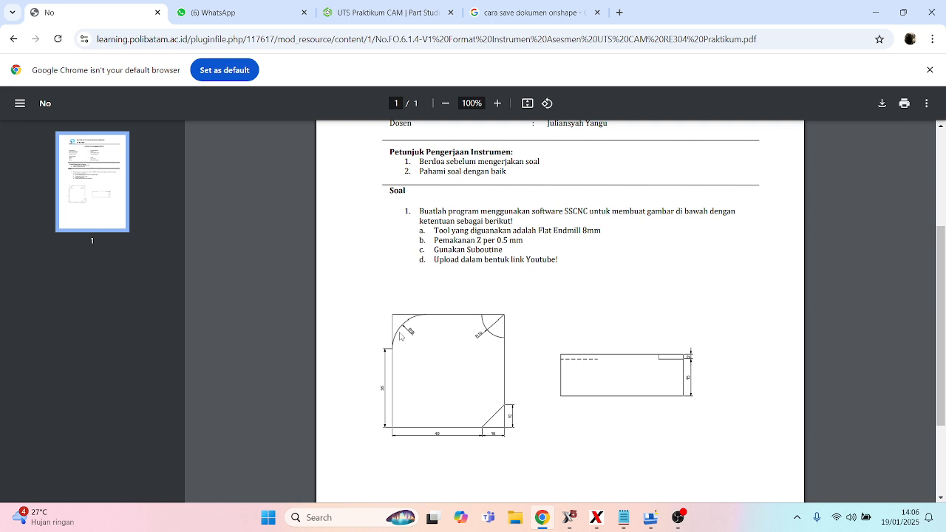
pyautogui.click(378, 12)
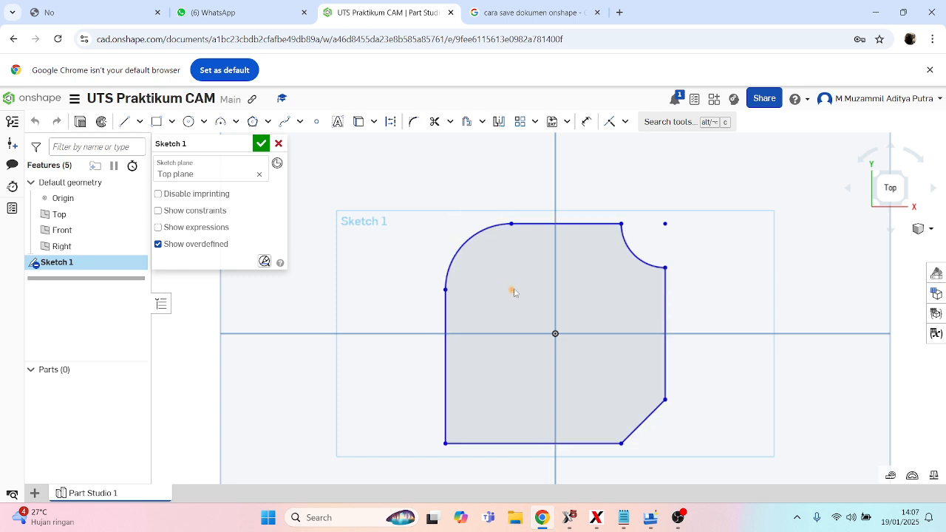
pyautogui.click(586, 121)
pyautogui.click(511, 289)
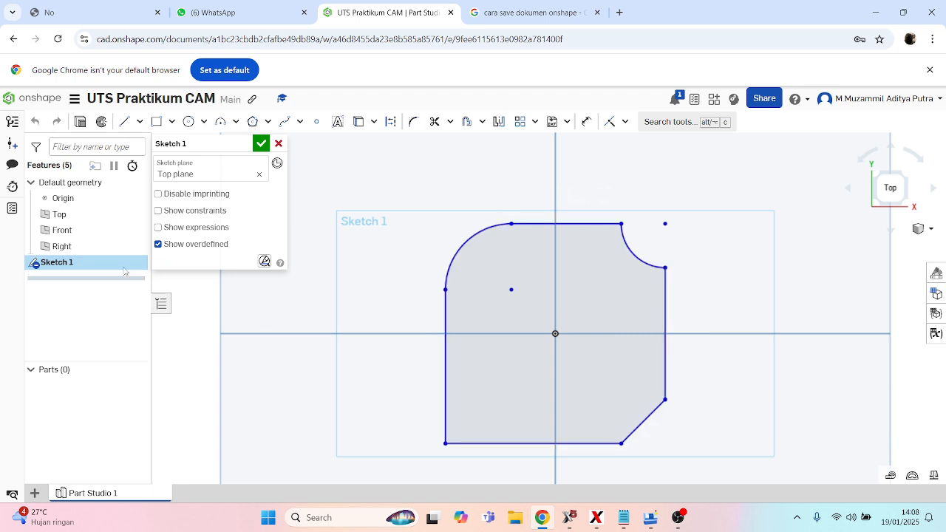
pyautogui.click(261, 144)
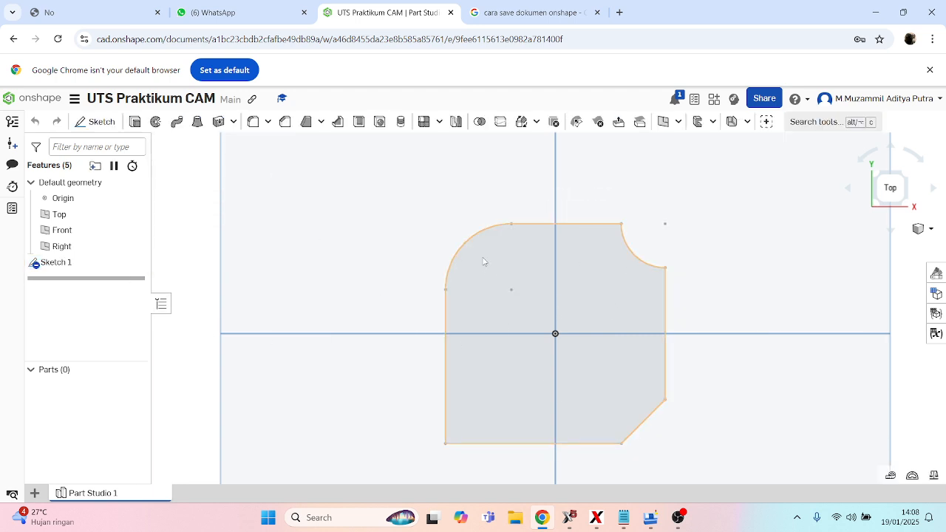
# - View the DXF/DWG export option of Sketch 1, and switch to Mastercam to view the files in the Downloads folder
pyautogui.rightClick(61, 269)
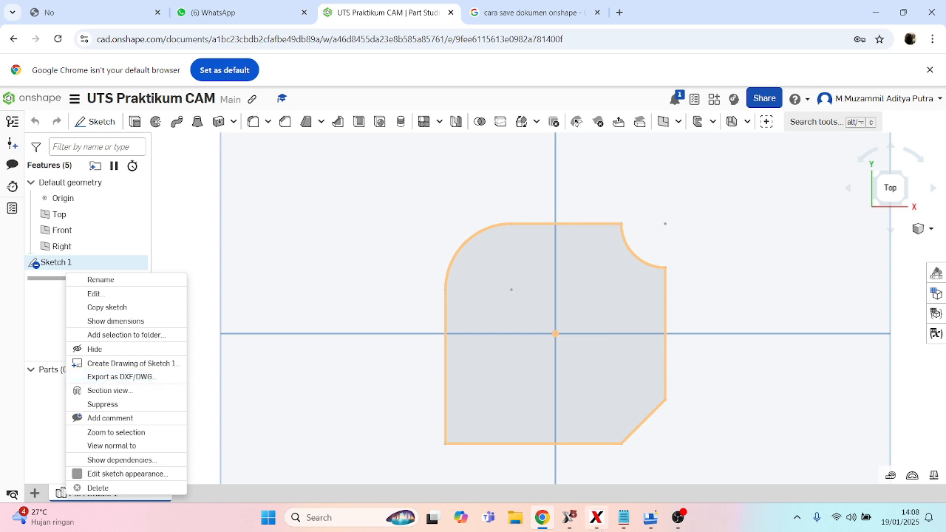
pyautogui.click(570, 522)
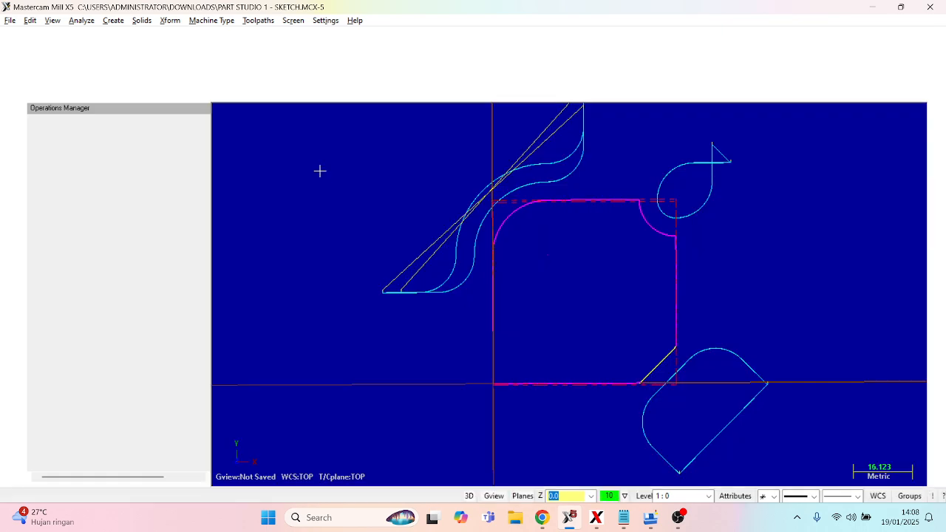
pyautogui.click(10, 20)
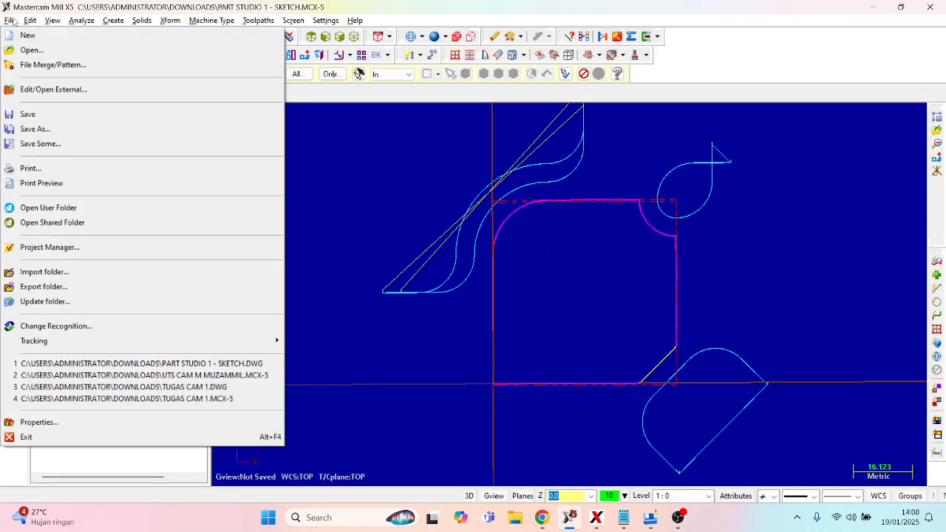
pyautogui.click(32, 51)
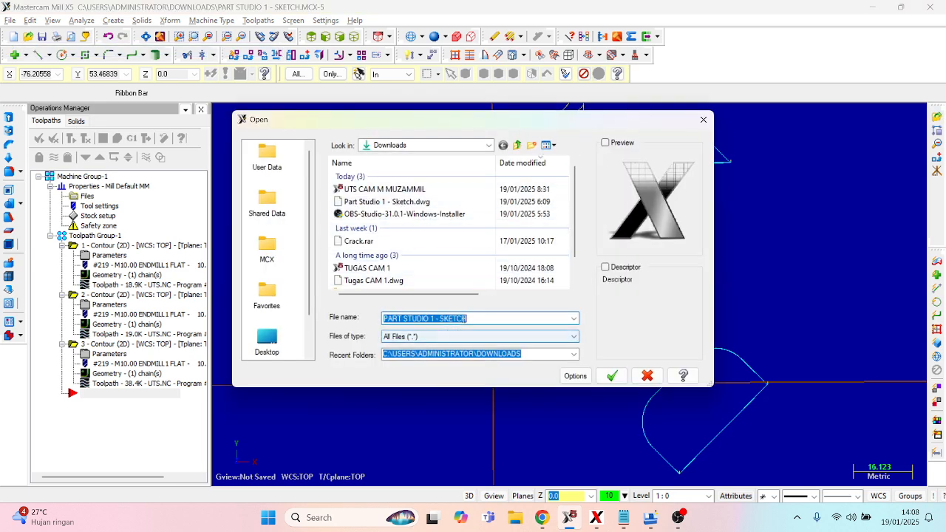
pyautogui.click(703, 119)
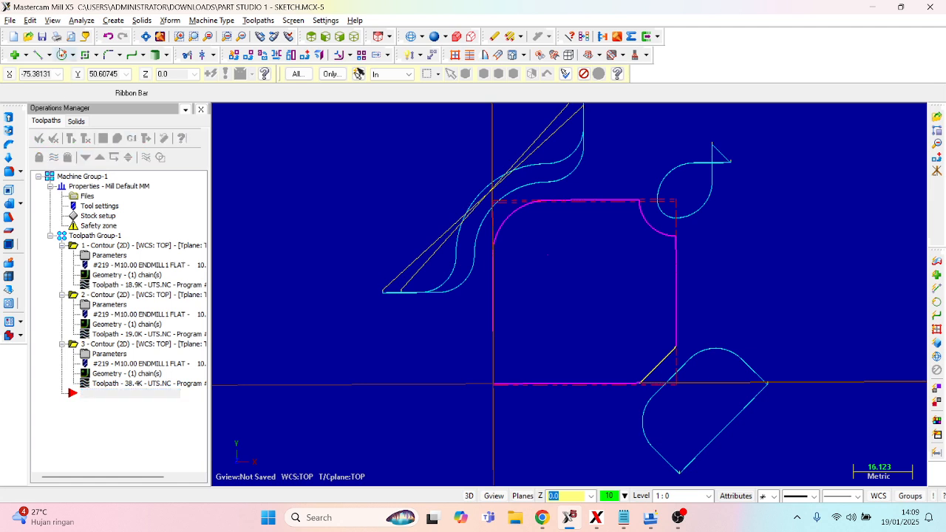
pyautogui.click(11, 21)
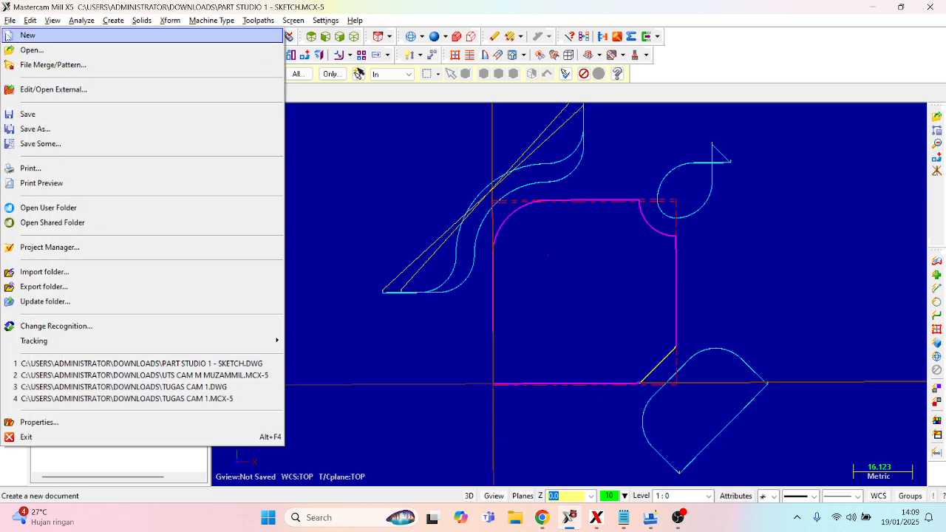
pyautogui.click(7, 18)
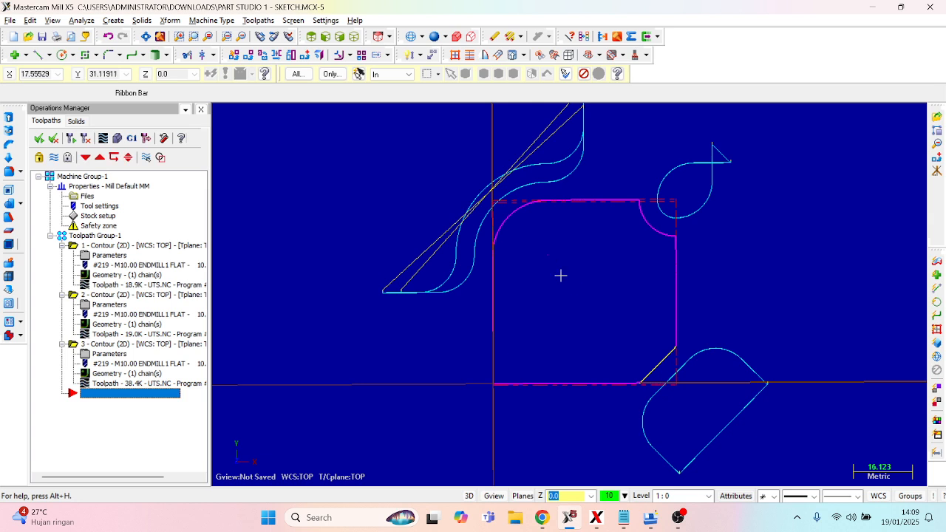
pyautogui.click(170, 20)
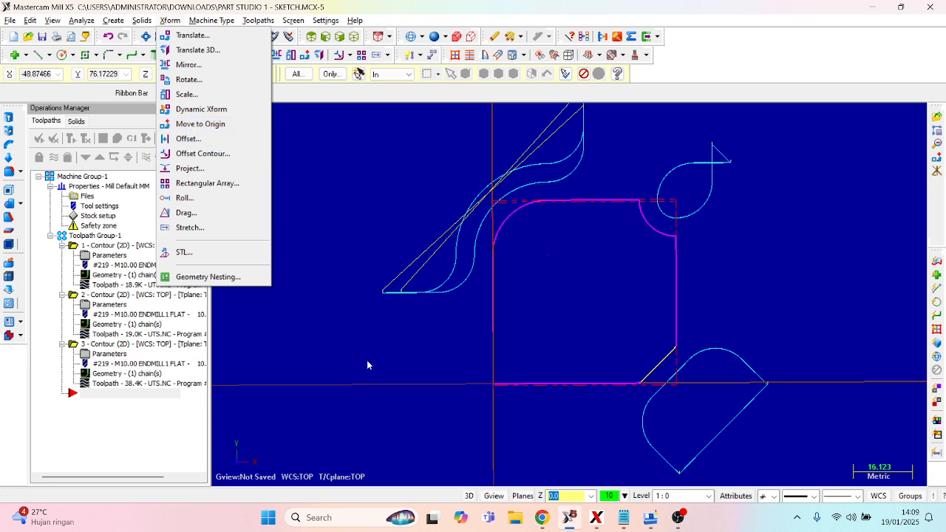
pyautogui.click(496, 369)
pyautogui.scroll(4, 518, 377)
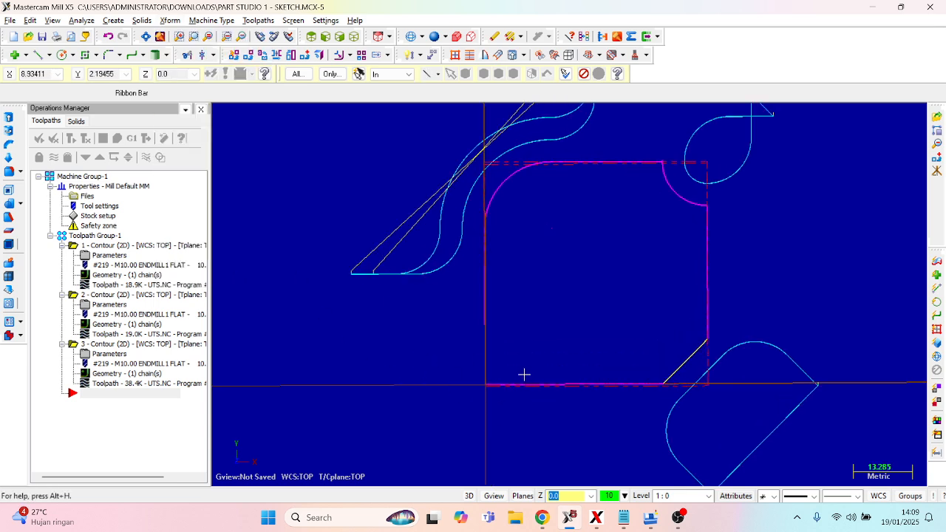
pyautogui.scroll(-4, 485, 337)
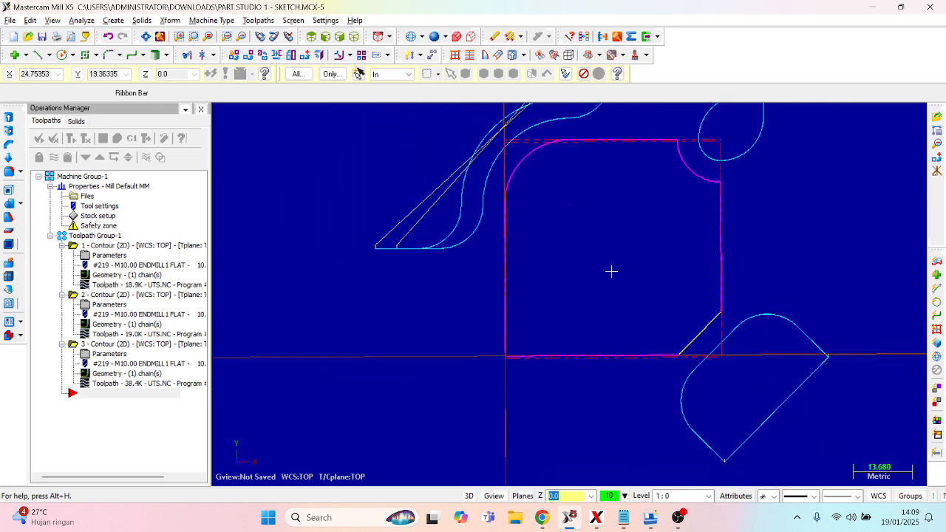
pyautogui.scroll(2, 668, 144)
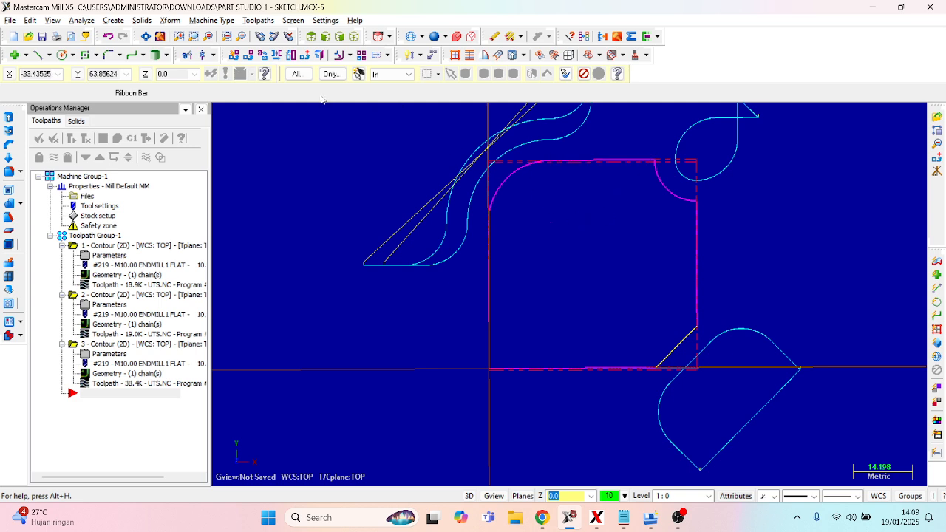
# - Review the machine group's stock setup, including the stock shape, size and origin
pyautogui.click(111, 220)
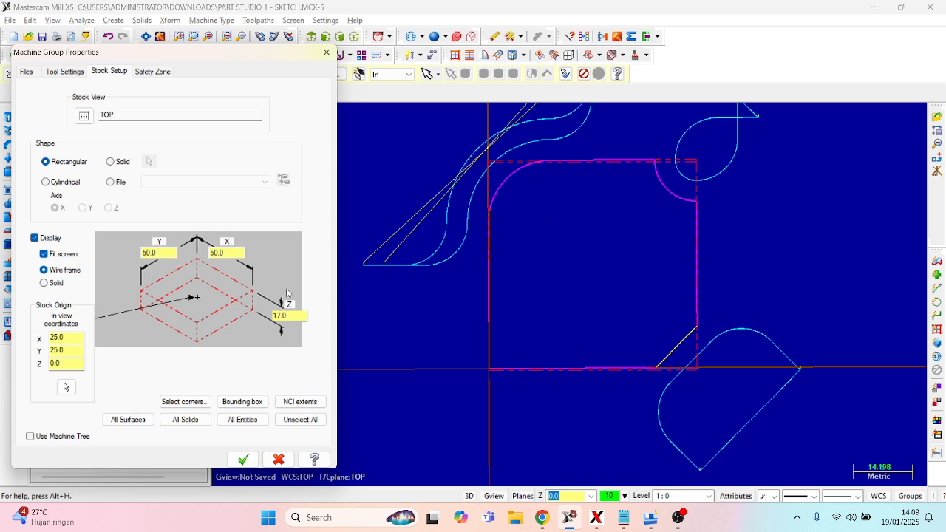
pyautogui.click(326, 52)
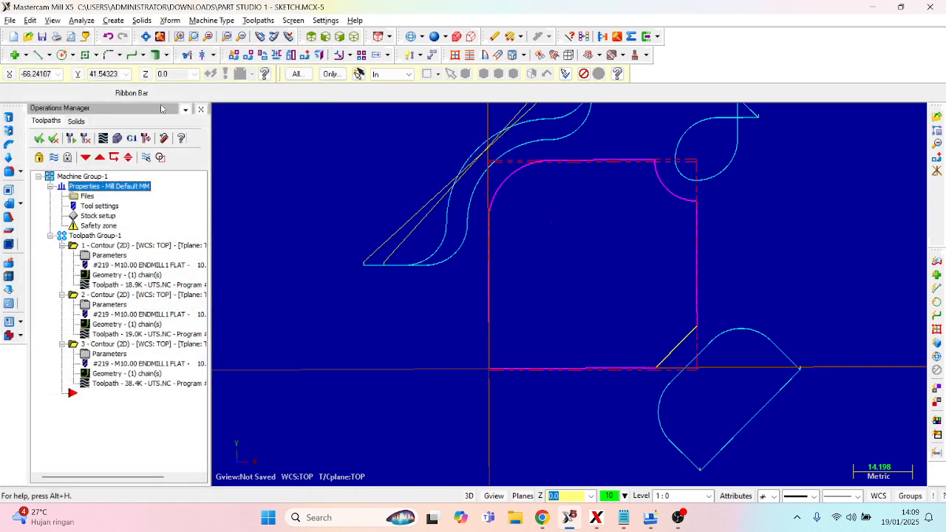
# - Review the cut parameters, depth cuts and linking parameters of the first 2D contour toolpath
pyautogui.click(260, 21)
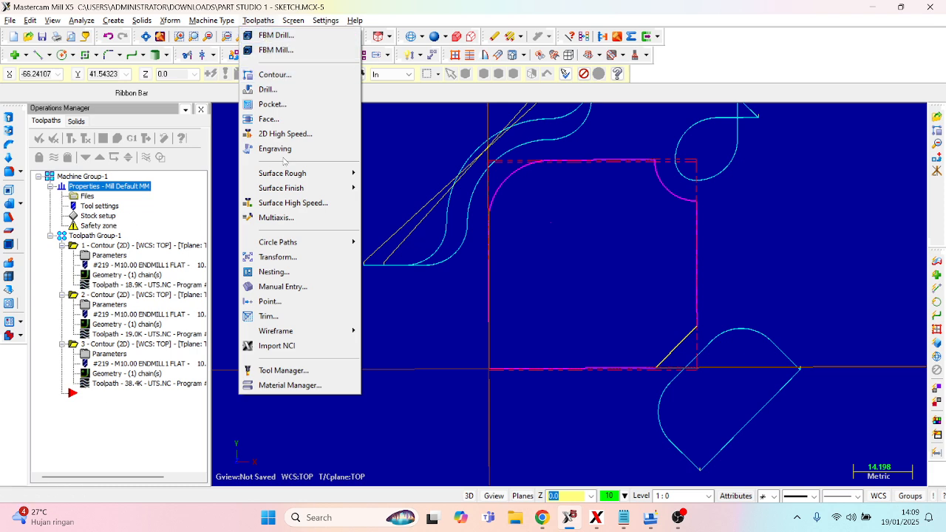
pyautogui.click(59, 282)
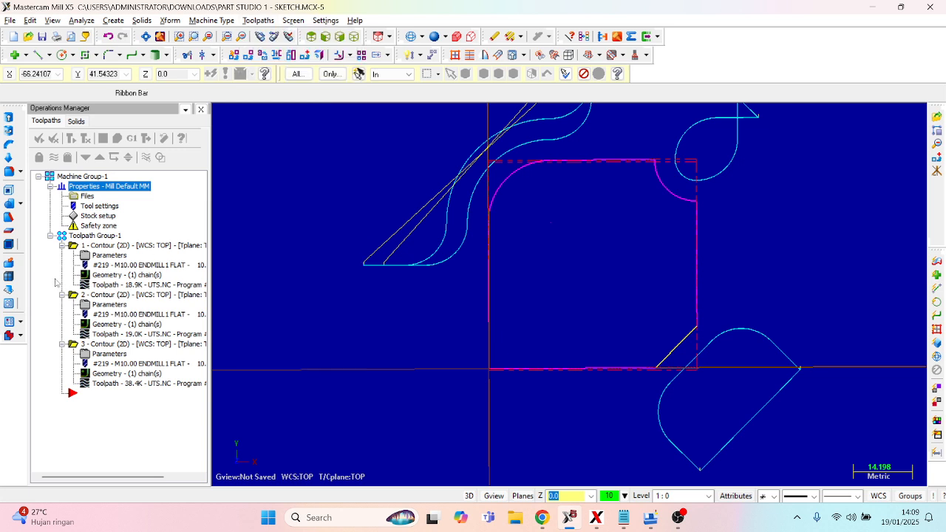
pyautogui.click(101, 256)
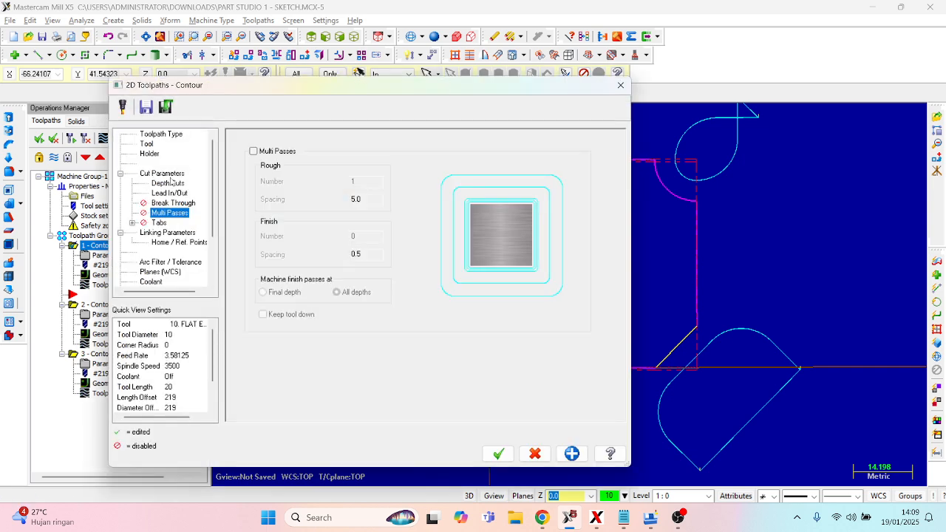
pyautogui.click(164, 174)
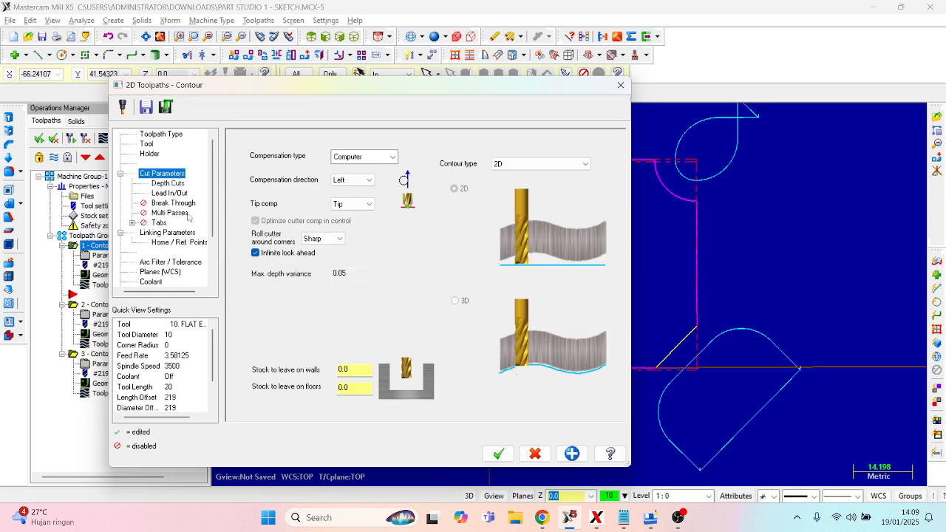
pyautogui.click(169, 183)
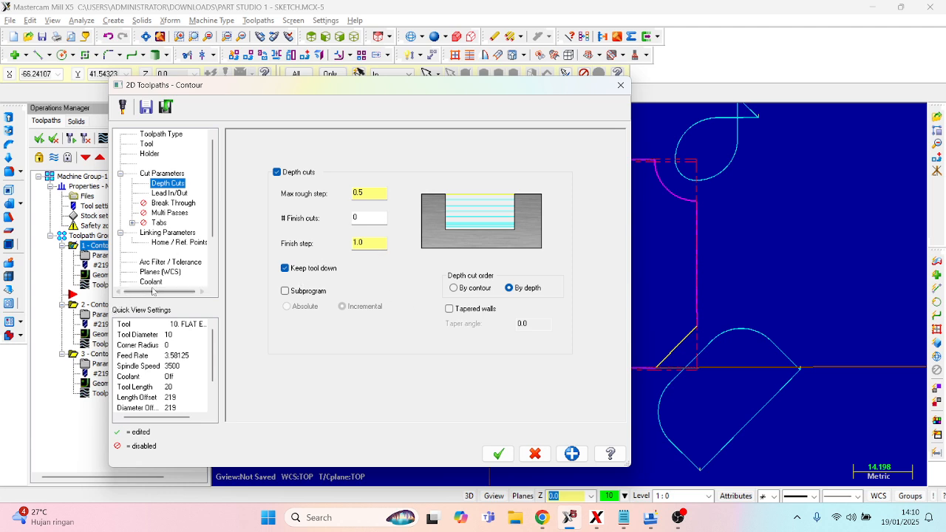
pyautogui.click(168, 232)
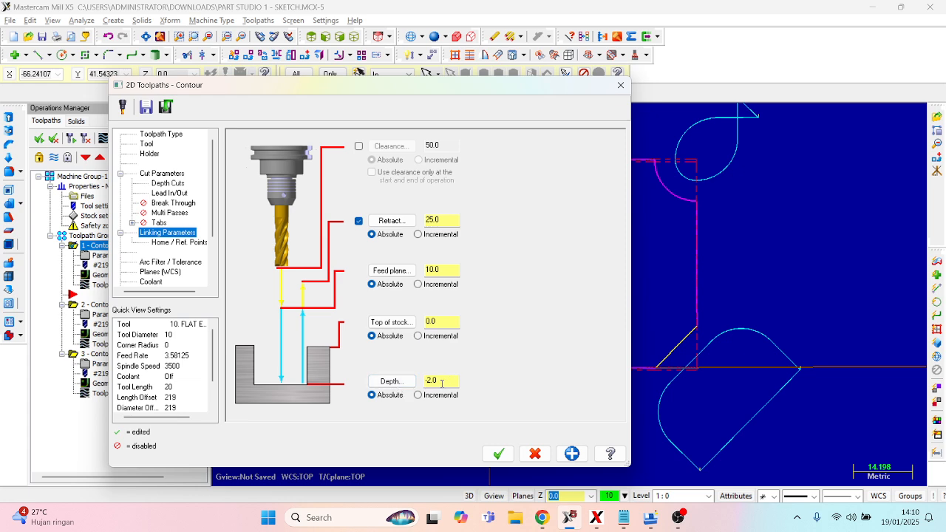
pyautogui.click(497, 453)
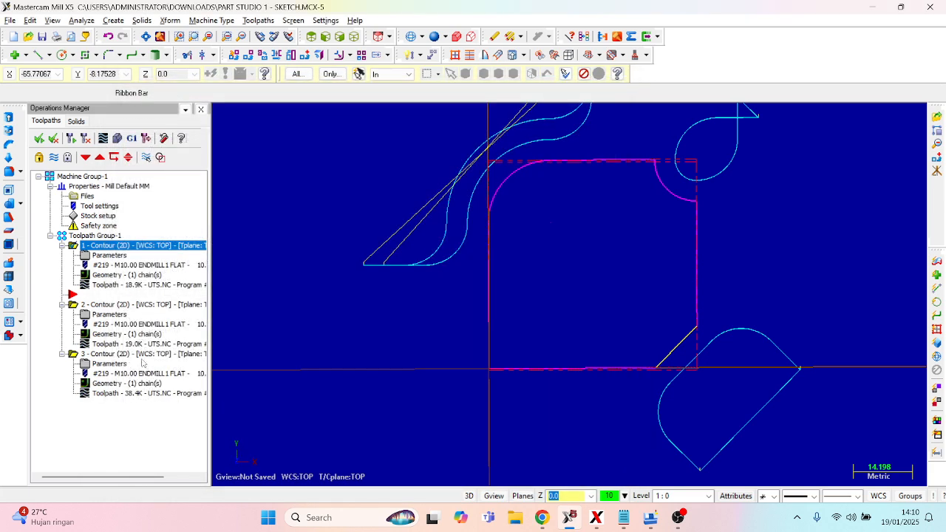
# - Review the tool definition of the first contour toolpath, and switch to Chrome to check the tool and depth-per-cut requirements in the PDF assignment
pyautogui.doubleClick(132, 266)
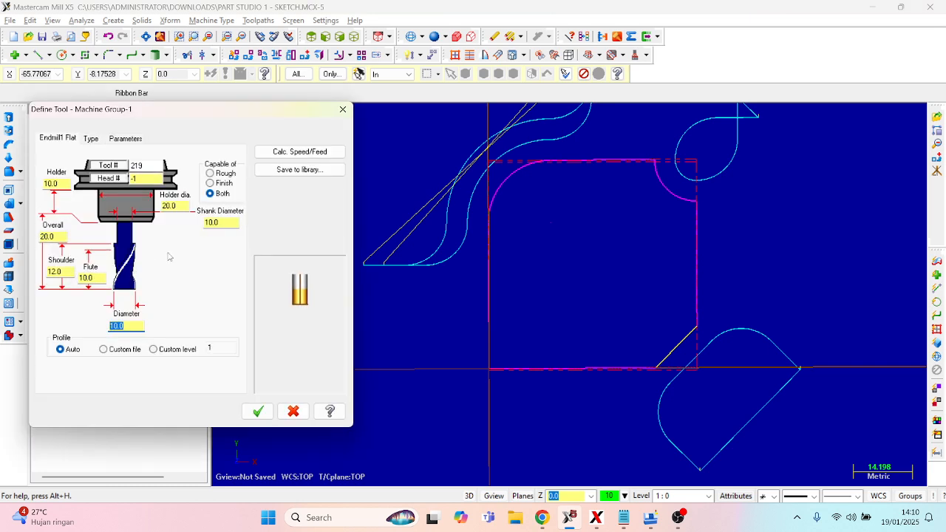
pyautogui.click(342, 110)
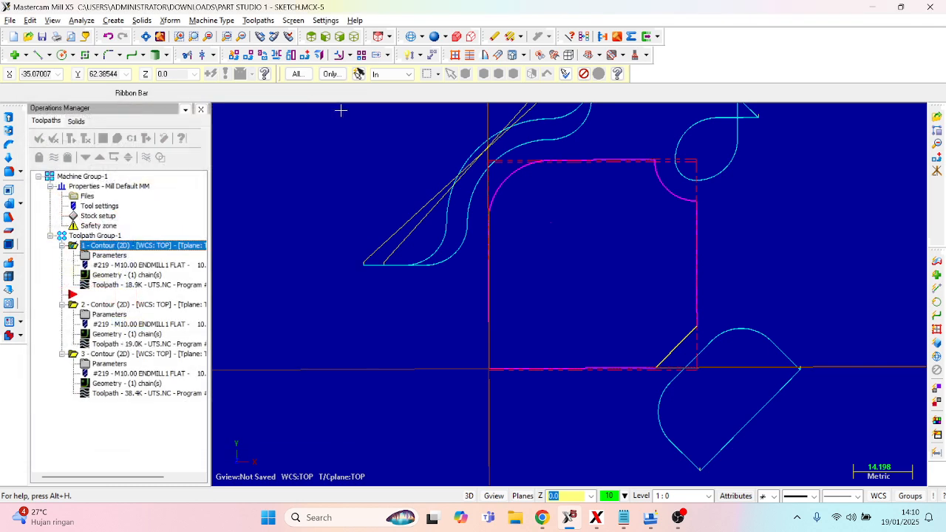
pyautogui.click(541, 517)
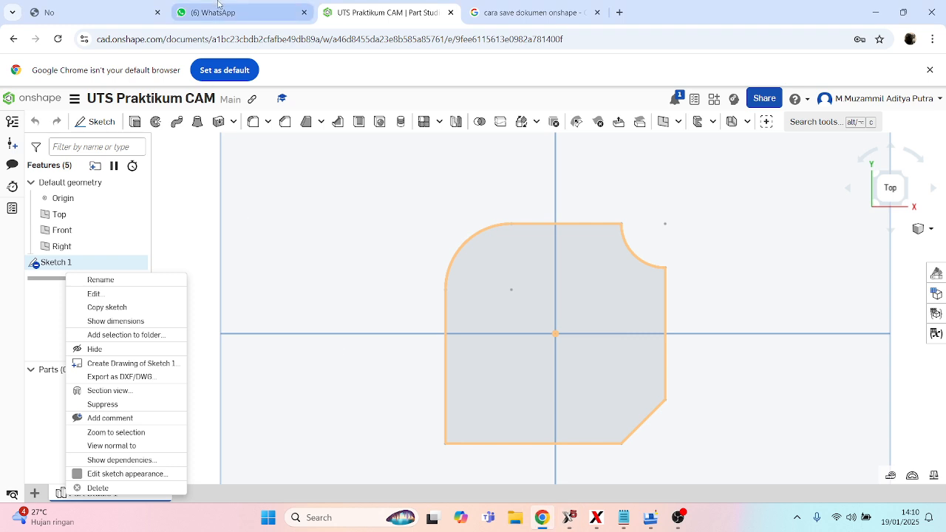
pyautogui.click(102, 9)
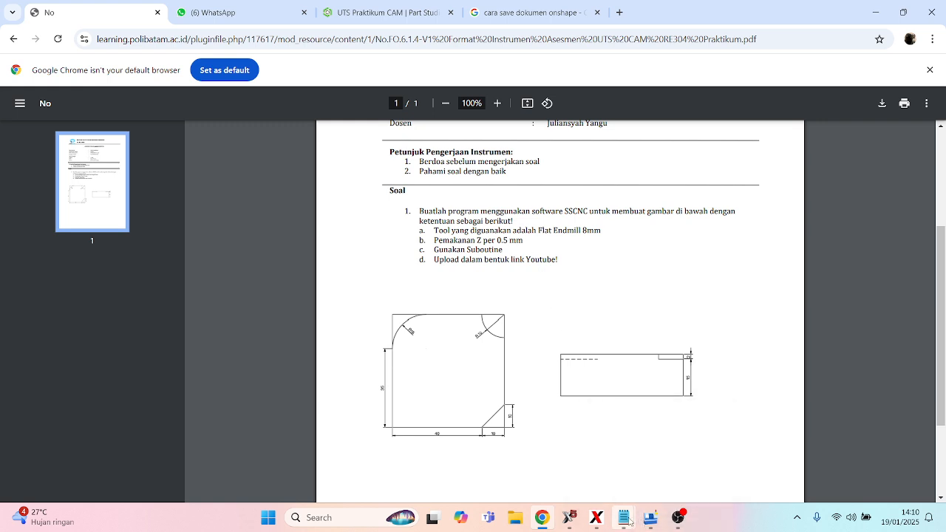
# - Switch back to Mastercam and review the depth cut settings of the first contour toolpath
pyautogui.click(569, 517)
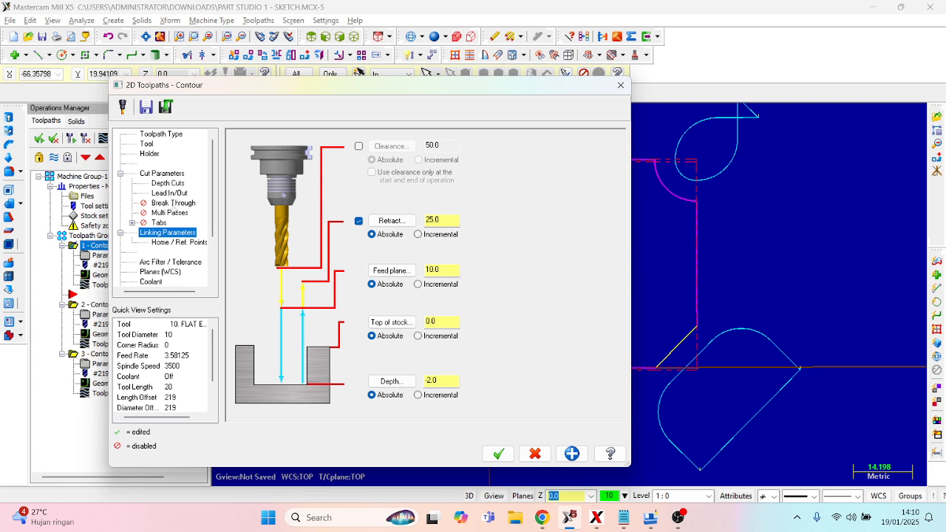
pyautogui.click(169, 184)
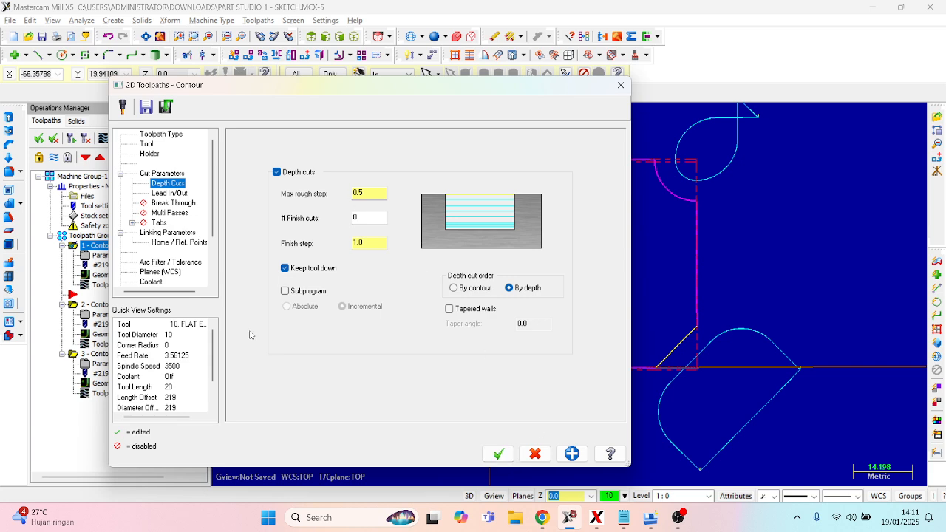
pyautogui.click(501, 457)
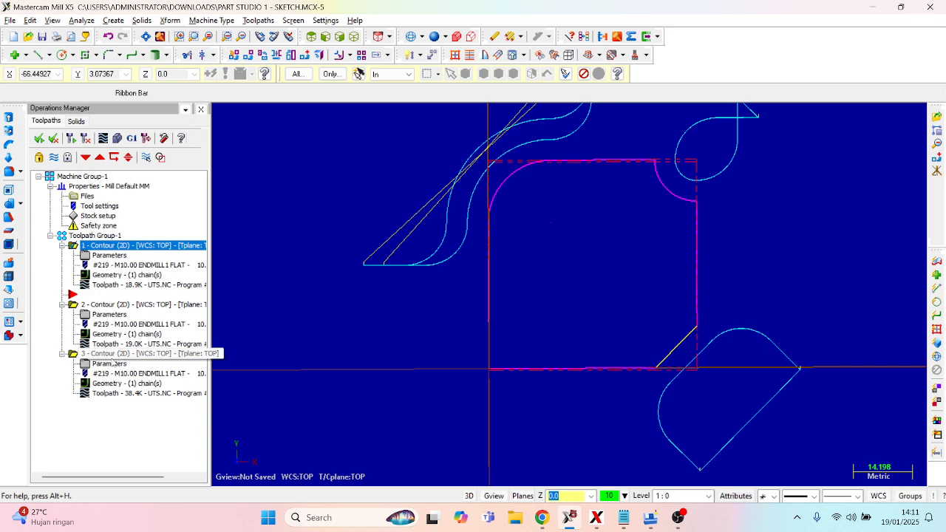
# - Examine the geometry chain of the first contour toolpath along the chamfered corner, including its start point and direction
pyautogui.scroll(3, 659, 299)
pyautogui.scroll(-3, 660, 298)
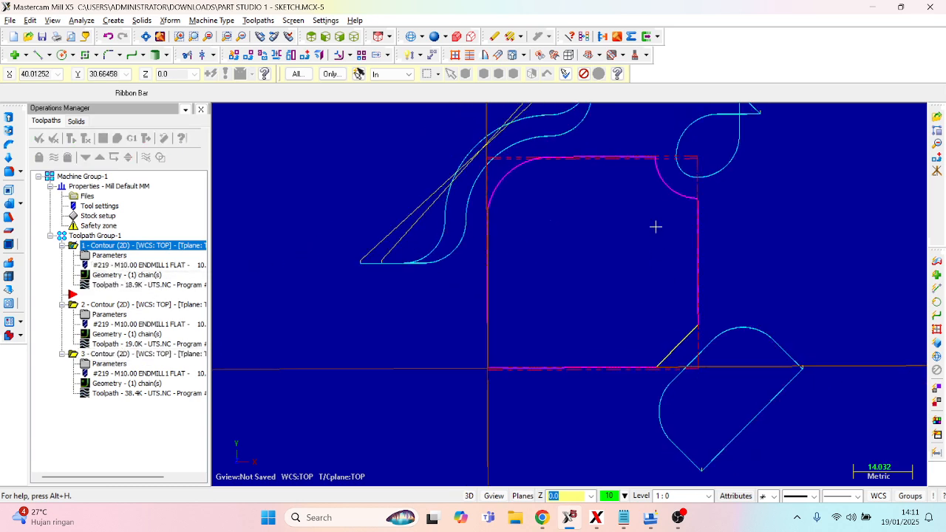
pyautogui.scroll(-3, 693, 214)
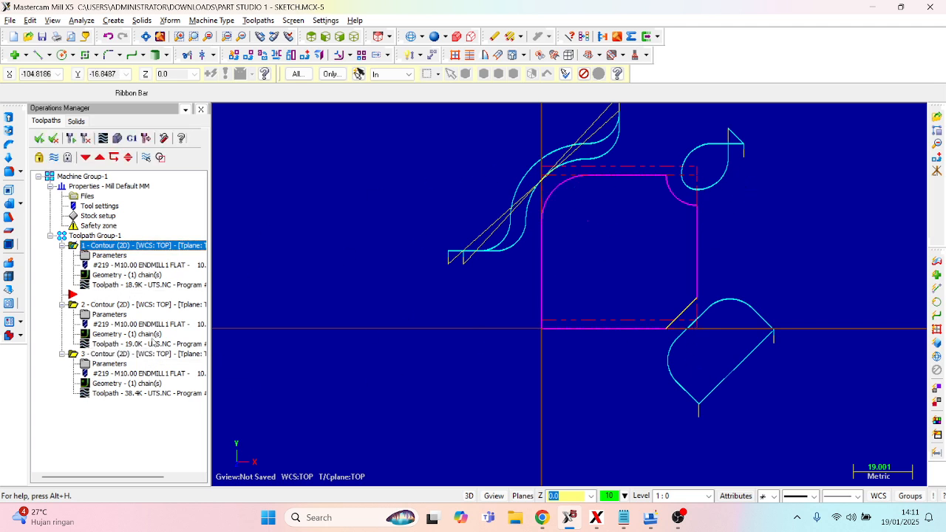
pyautogui.click(121, 274)
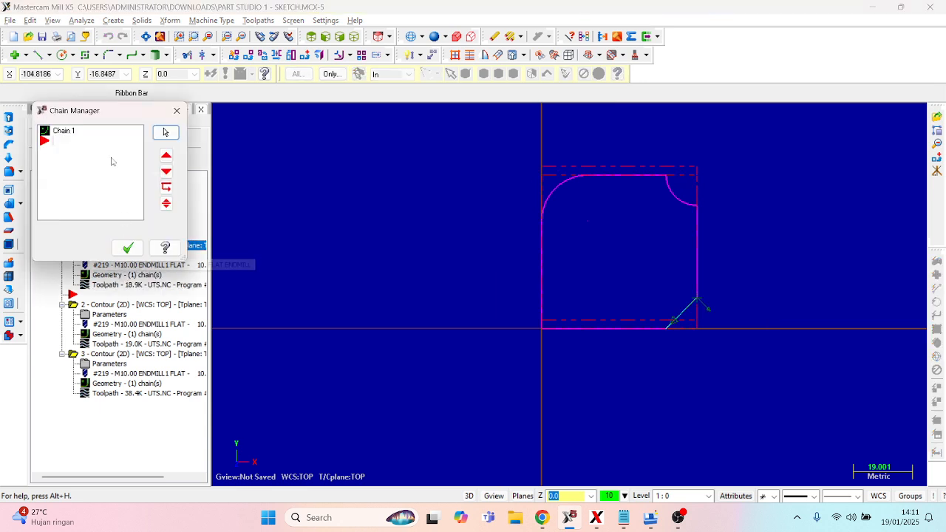
pyautogui.click(59, 131)
pyautogui.click(165, 132)
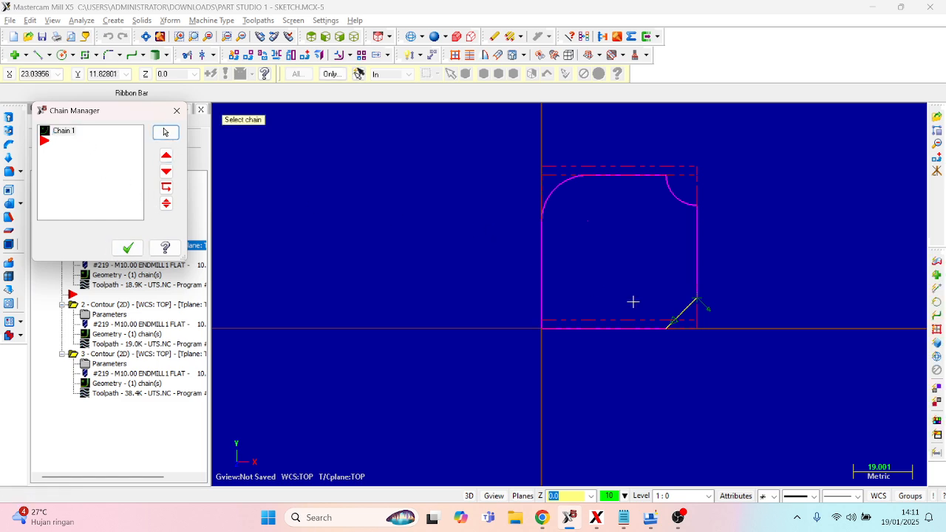
pyautogui.scroll(1, 707, 344)
pyautogui.scroll(6, 680, 256)
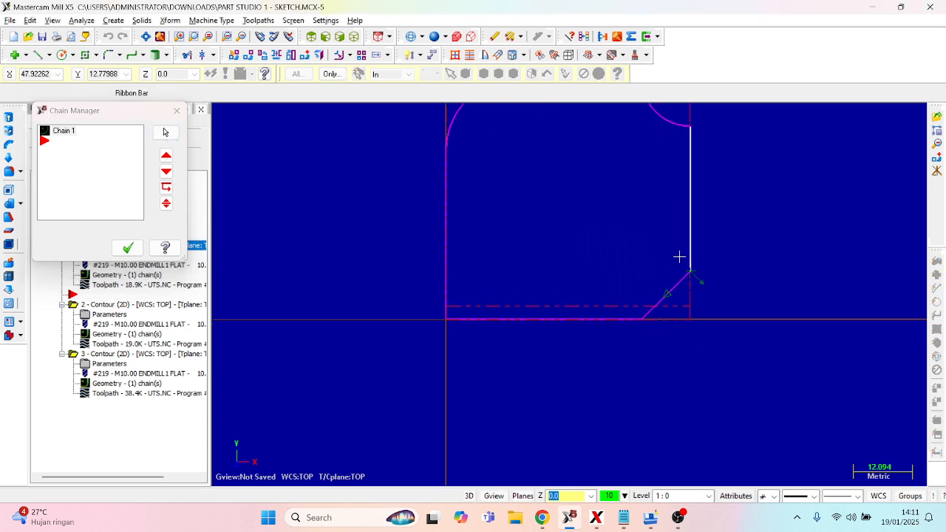
pyautogui.scroll(2, 700, 308)
pyautogui.scroll(-2, 671, 284)
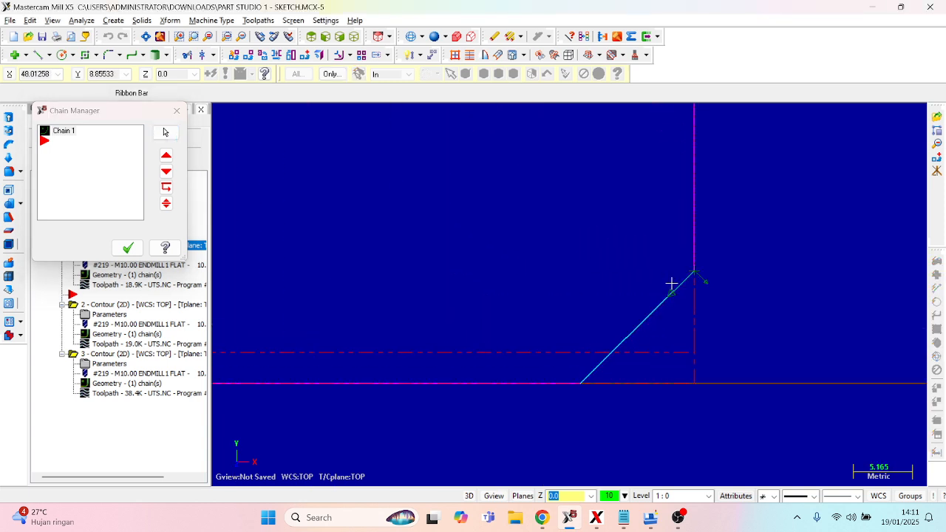
pyautogui.scroll(-1, 687, 290)
pyautogui.scroll(-1, 677, 316)
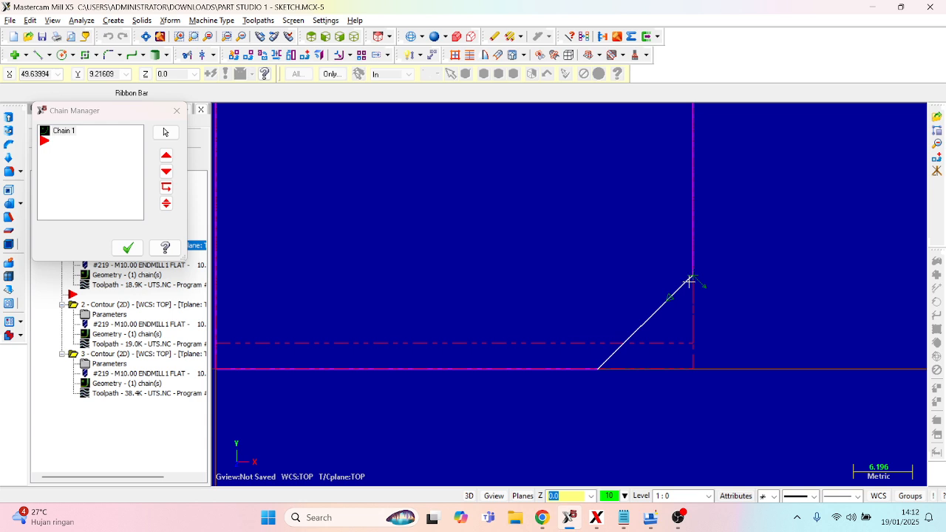
pyautogui.scroll(-1, 690, 279)
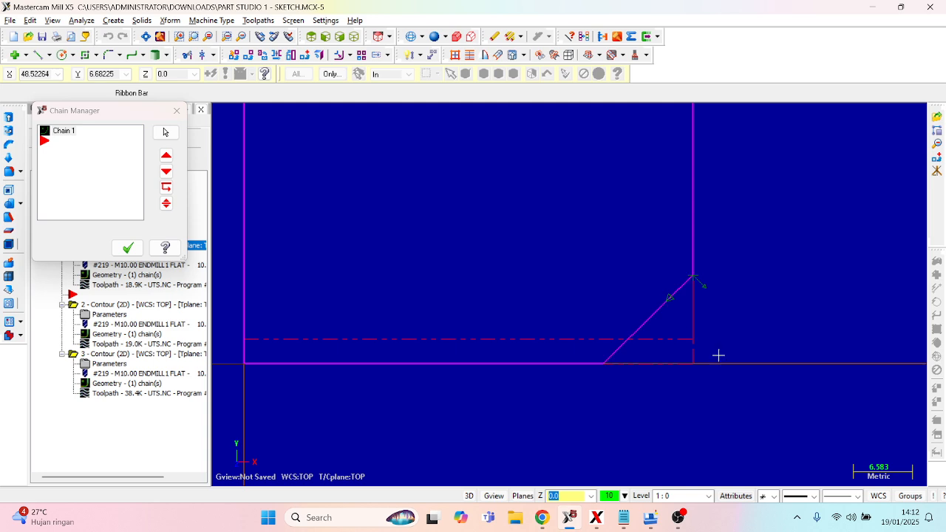
pyautogui.click(127, 248)
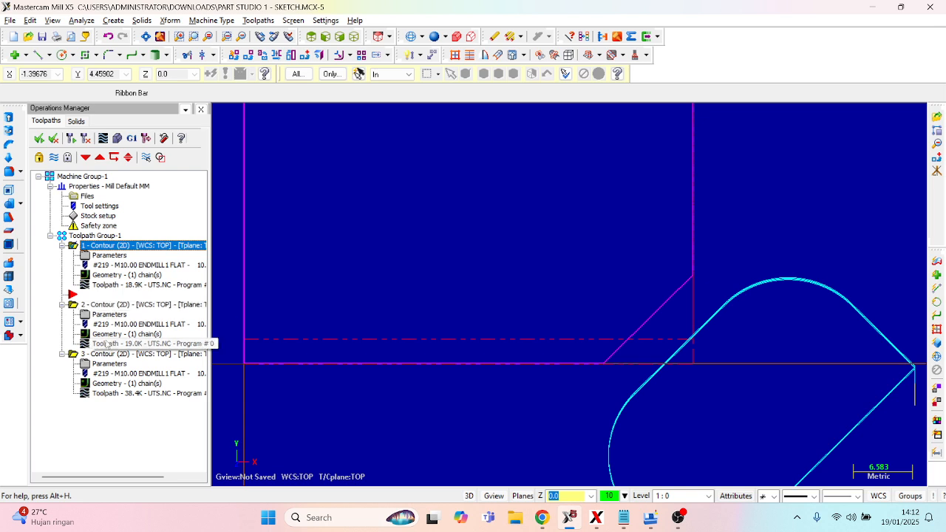
# - Examine the geometry chain of the second contour toolpath along the concave corner arc, including its start point and direction
pyautogui.click(109, 343)
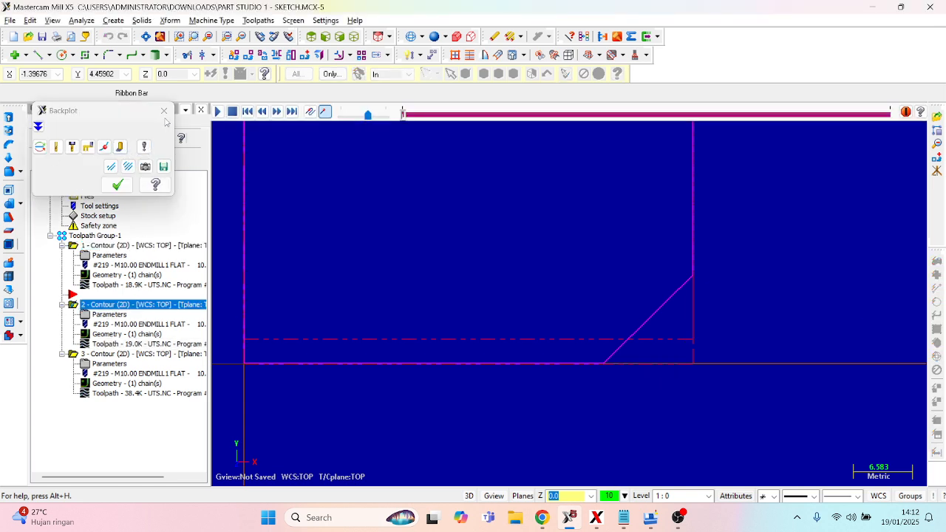
pyautogui.click(117, 184)
pyautogui.click(104, 338)
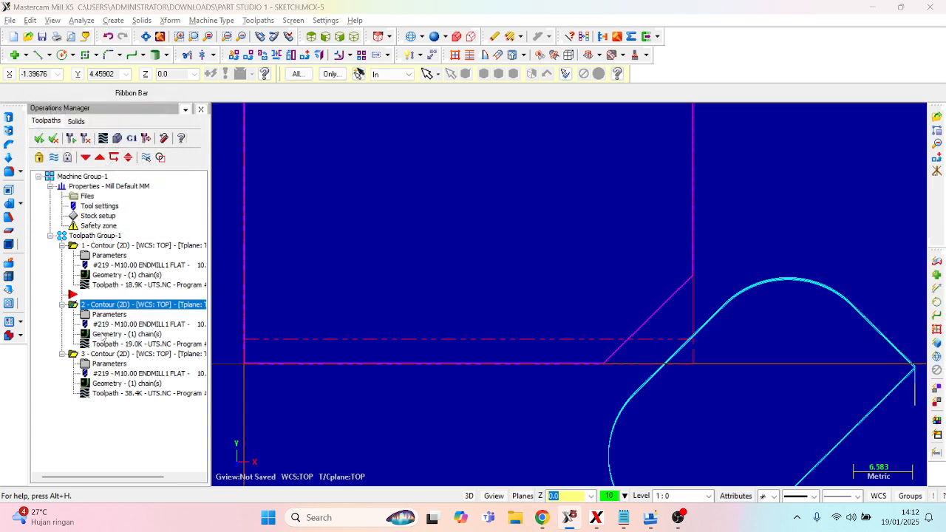
pyautogui.scroll(-4, 480, 214)
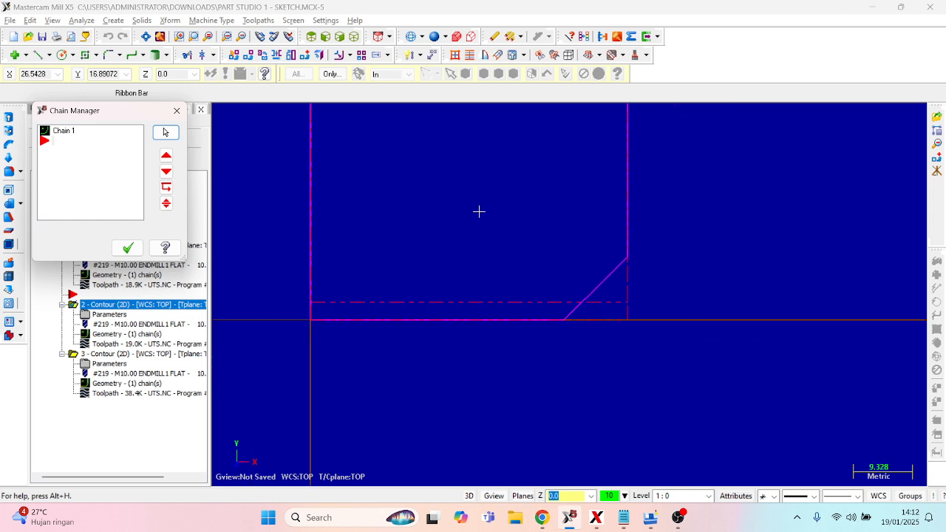
pyautogui.scroll(-5, 484, 207)
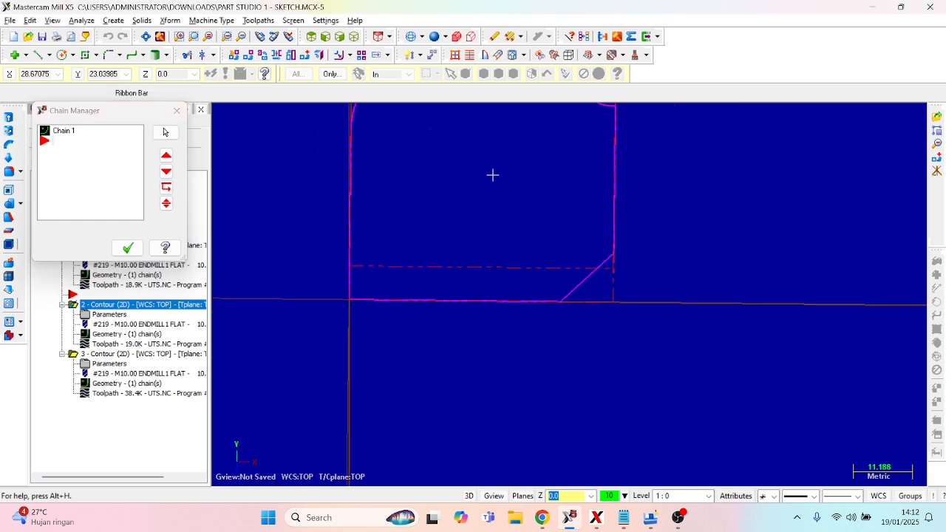
pyautogui.scroll(3, 569, 155)
pyautogui.scroll(-4, 559, 156)
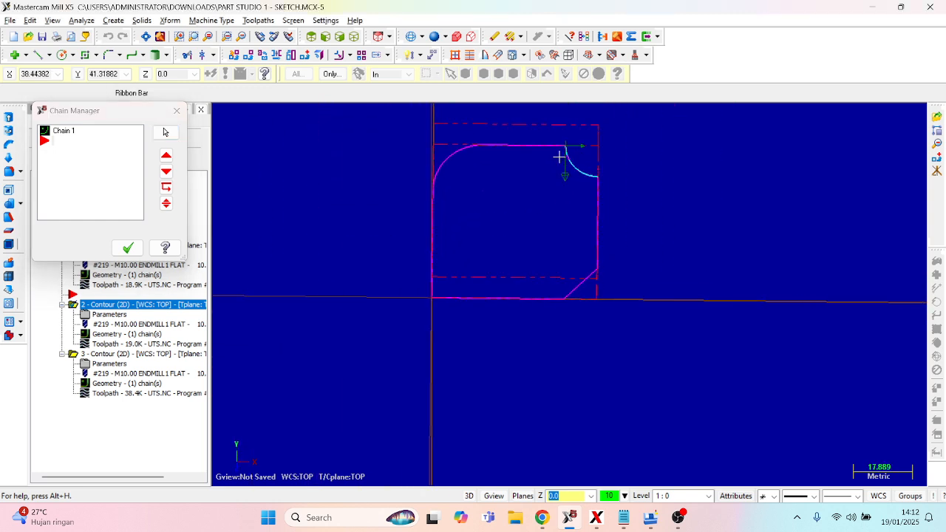
pyautogui.scroll(2, 553, 120)
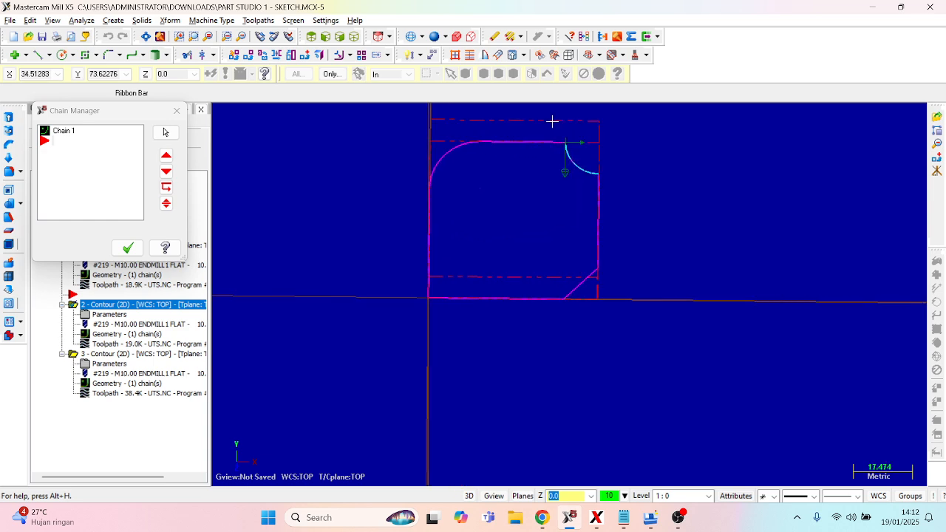
pyautogui.scroll(-3, 552, 141)
pyautogui.scroll(-2, 552, 144)
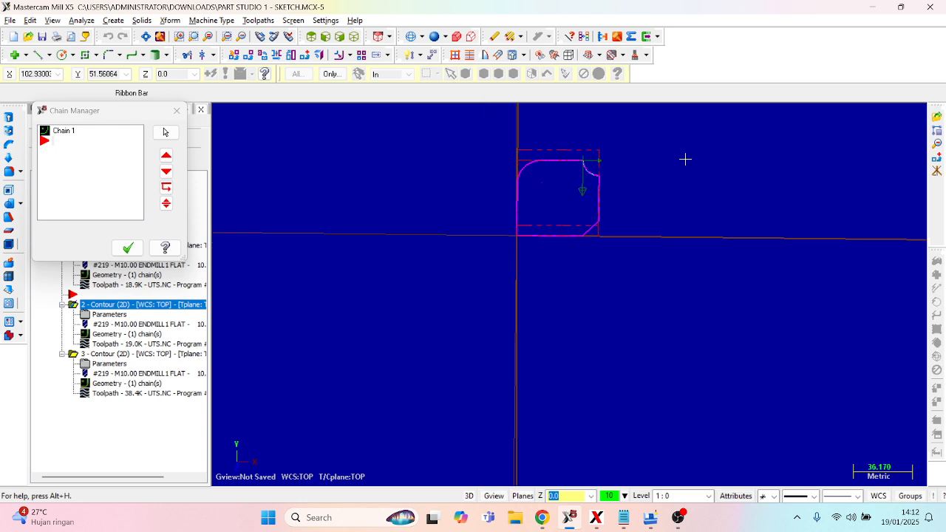
pyautogui.scroll(-1, 536, 185)
pyautogui.scroll(-3, 545, 369)
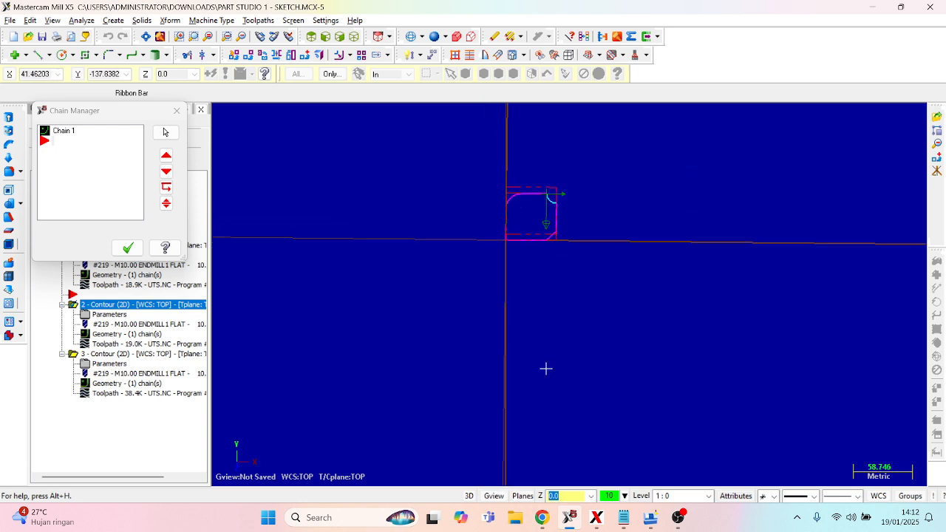
pyautogui.scroll(6, 550, 197)
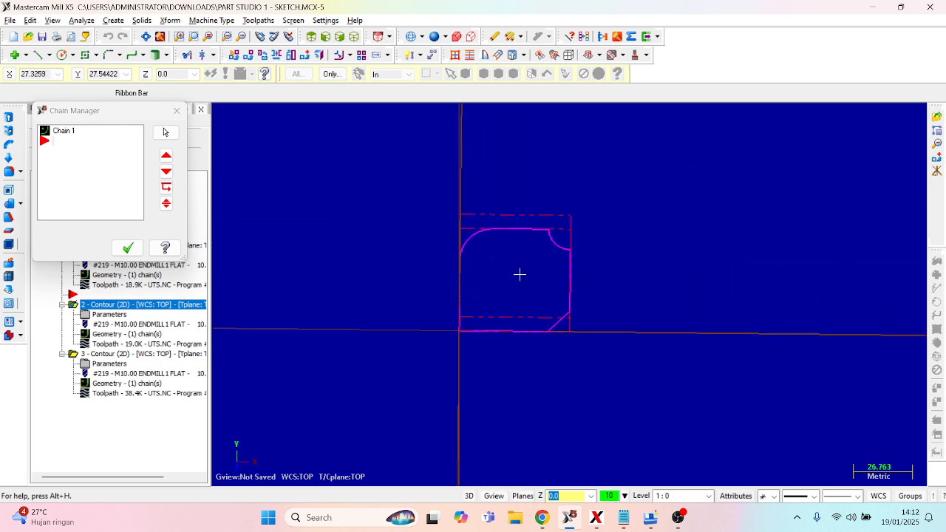
pyautogui.scroll(2, 532, 158)
pyautogui.scroll(1, 550, 325)
pyautogui.scroll(2, 549, 328)
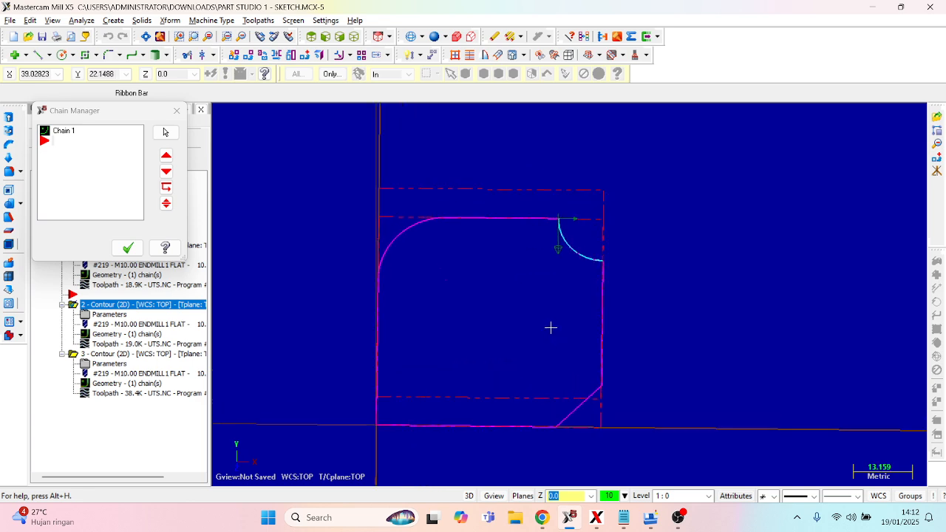
pyautogui.scroll(1, 544, 246)
pyautogui.scroll(1, 558, 251)
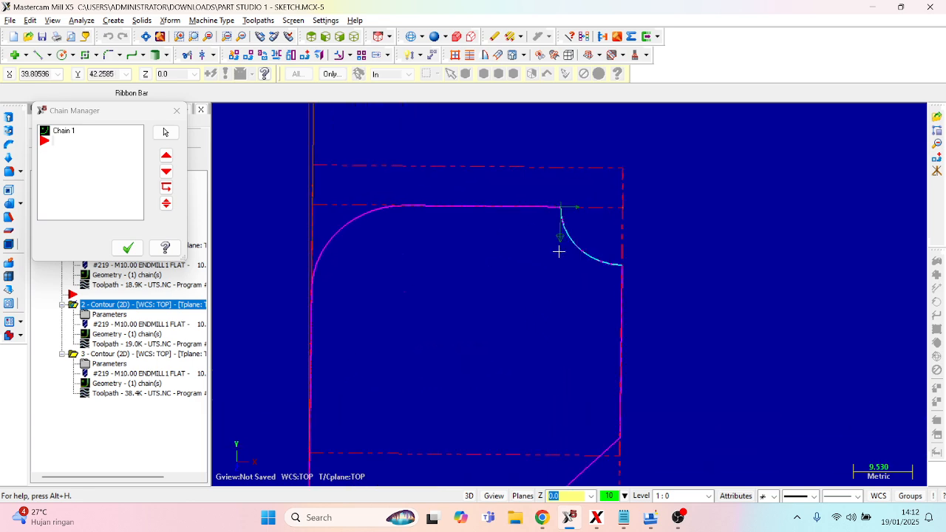
pyautogui.scroll(-1, 558, 251)
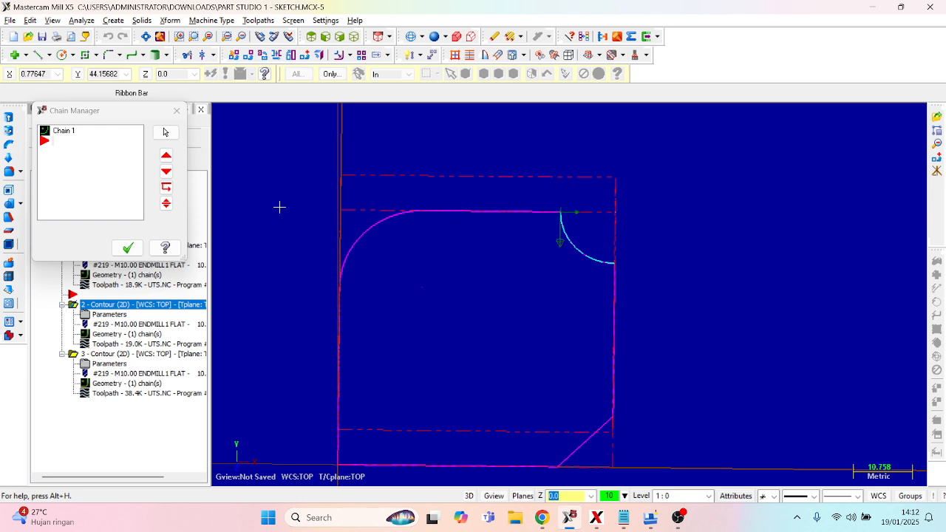
pyautogui.click(177, 110)
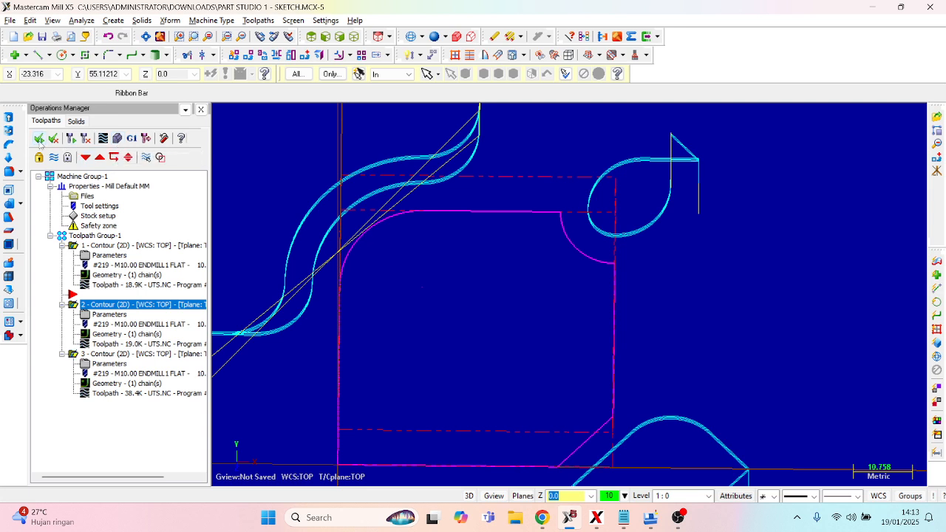
# - Run the Verify simulation of the three contour toolpaths on the stock and inspect the machined corners
pyautogui.click(117, 138)
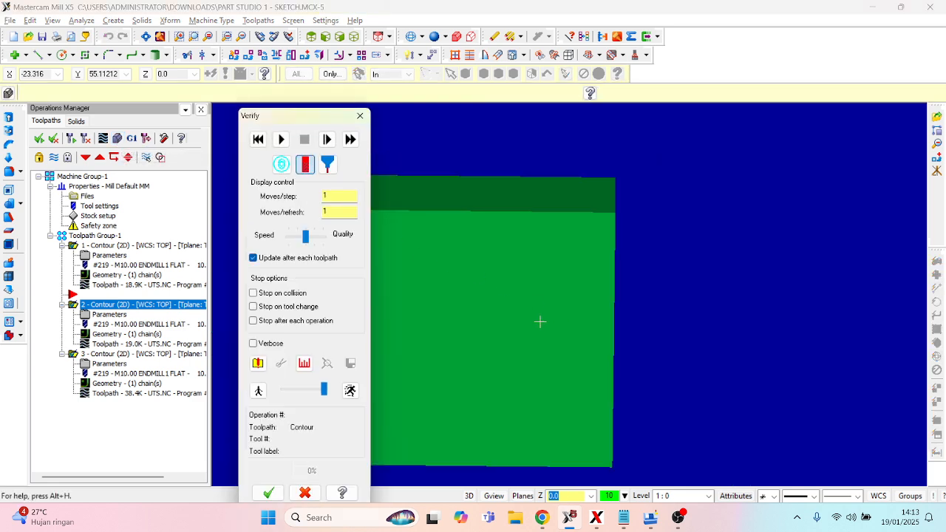
pyautogui.moveTo(540, 321); pyautogui.dragTo(476, 217, button='middle')
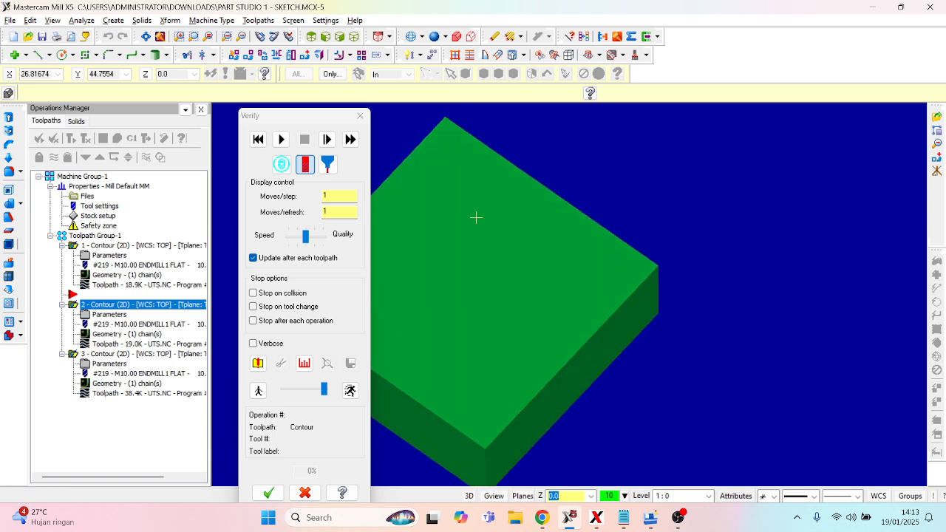
pyautogui.moveTo(314, 114); pyautogui.dragTo(801, 104)
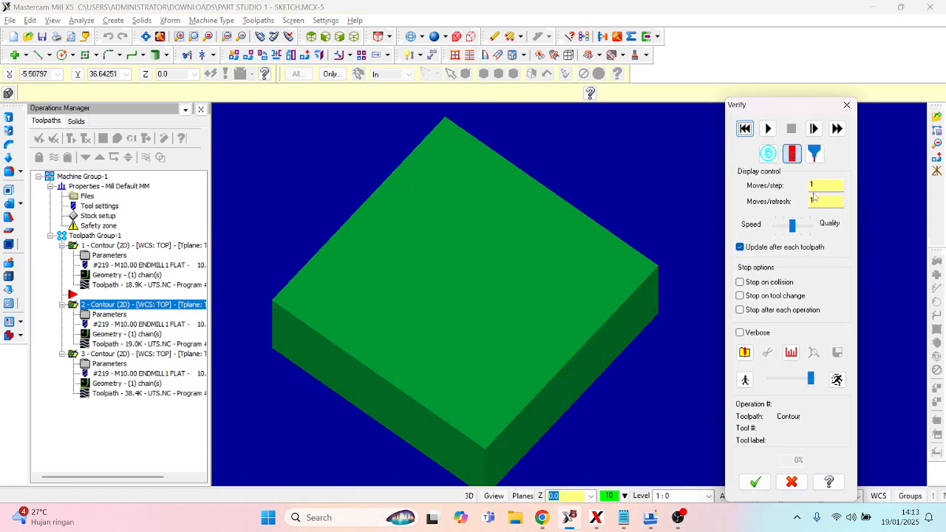
pyautogui.moveTo(523, 285); pyautogui.dragTo(472, 292, button='middle')
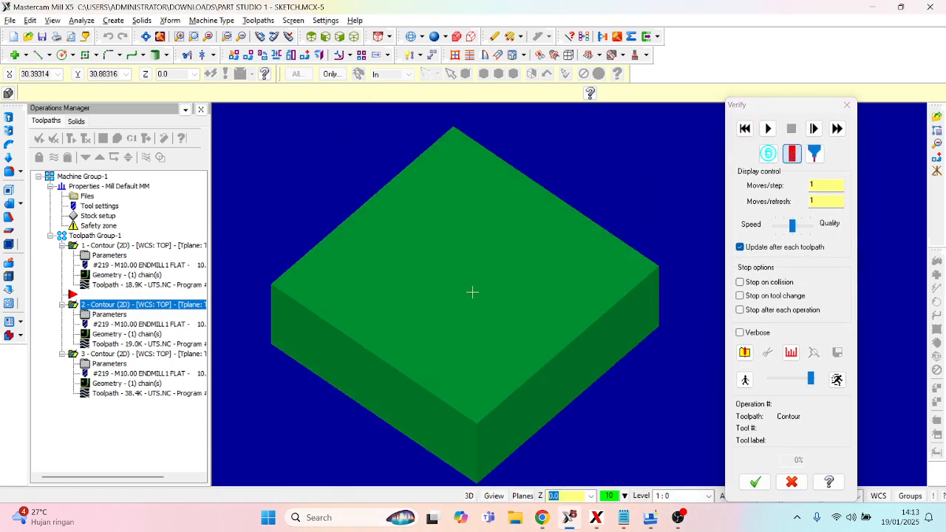
pyautogui.click(767, 129)
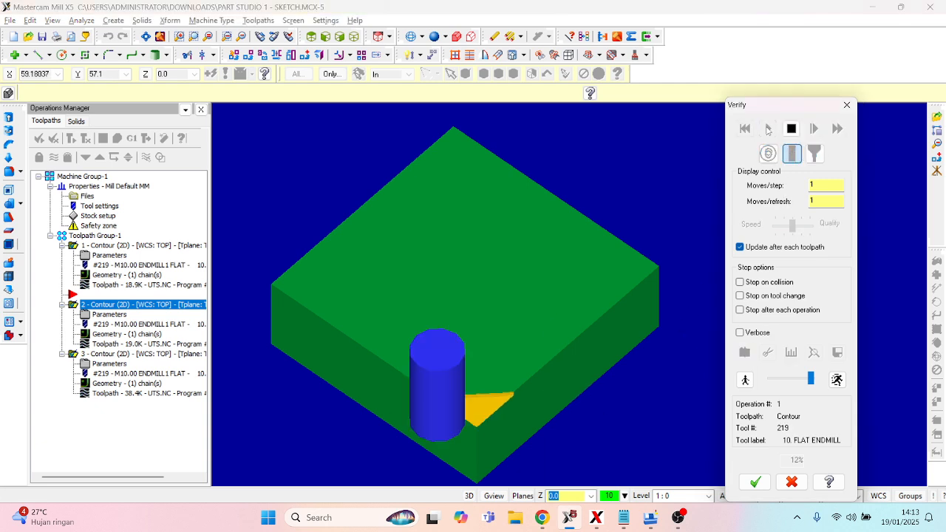
pyautogui.moveTo(533, 286); pyautogui.dragTo(459, 330, button='middle')
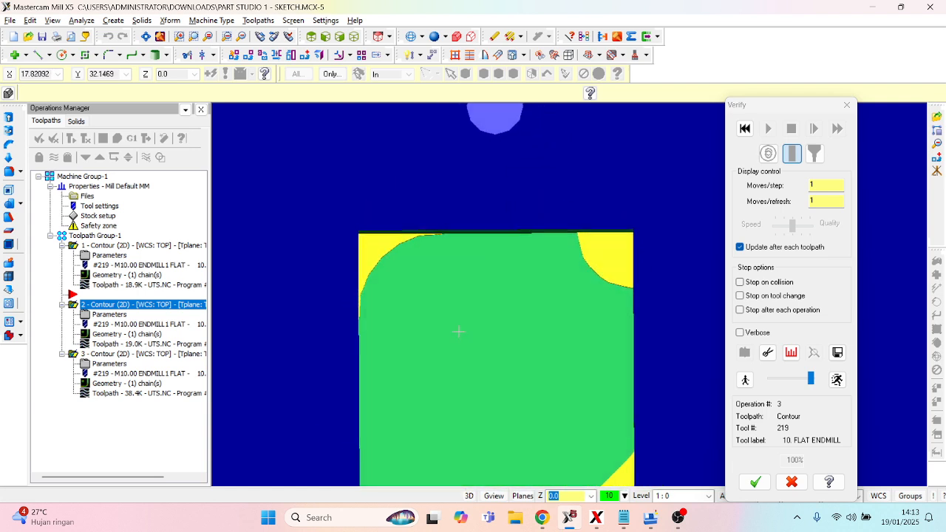
# - Examine the whole verified part from above, comparing the rounded, concave and chamfered corners
pyautogui.scroll(-2, 483, 363)
pyautogui.scroll(-1, 527, 191)
pyautogui.scroll(-1, 527, 191)
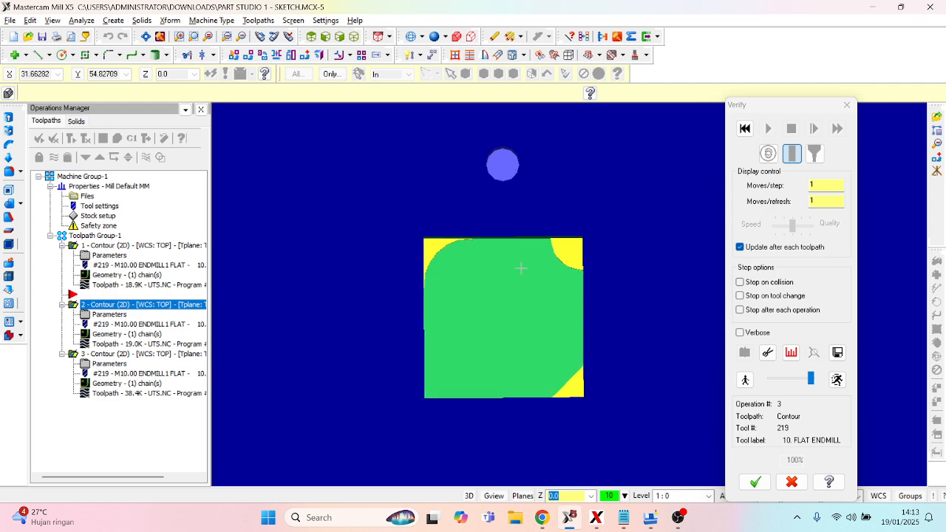
pyautogui.scroll(1, 520, 352)
pyautogui.scroll(2, 503, 307)
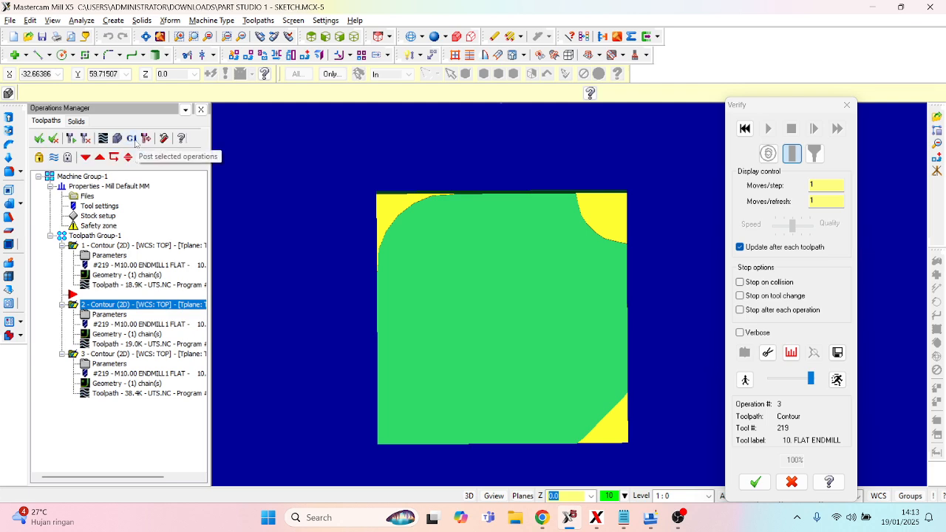
# - Check the post processing options for the NC file and close them without posting
pyautogui.click(134, 138)
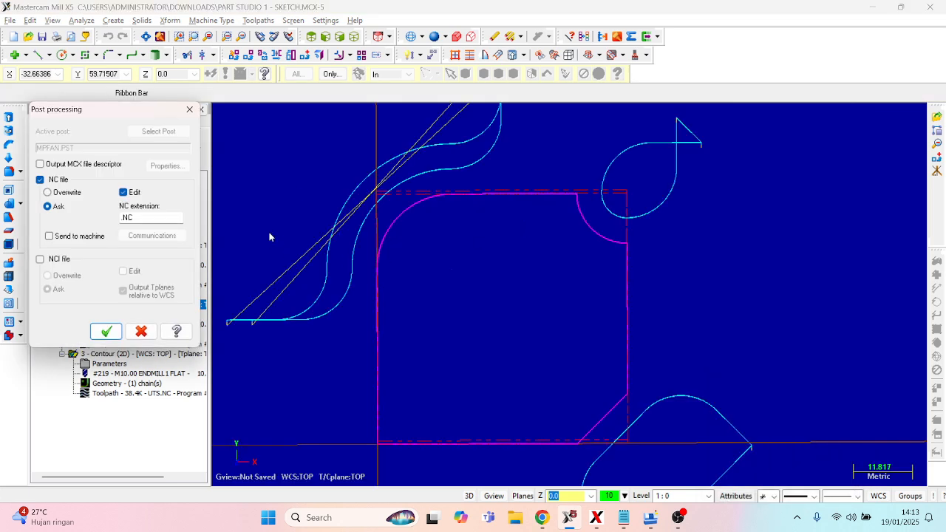
pyautogui.click(189, 109)
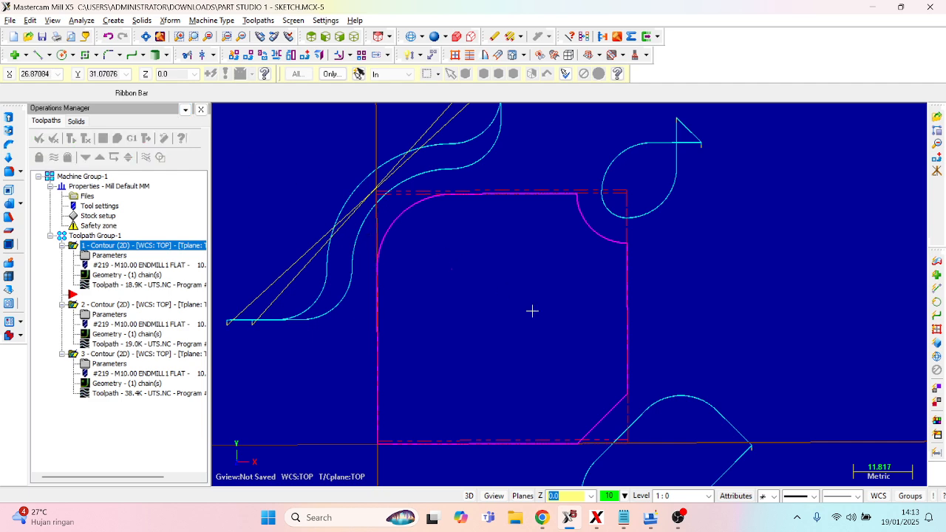
# - Switch to the Notepad notes describing the design and Mastercam steps, and close them without saving the changes
pyautogui.click(623, 517)
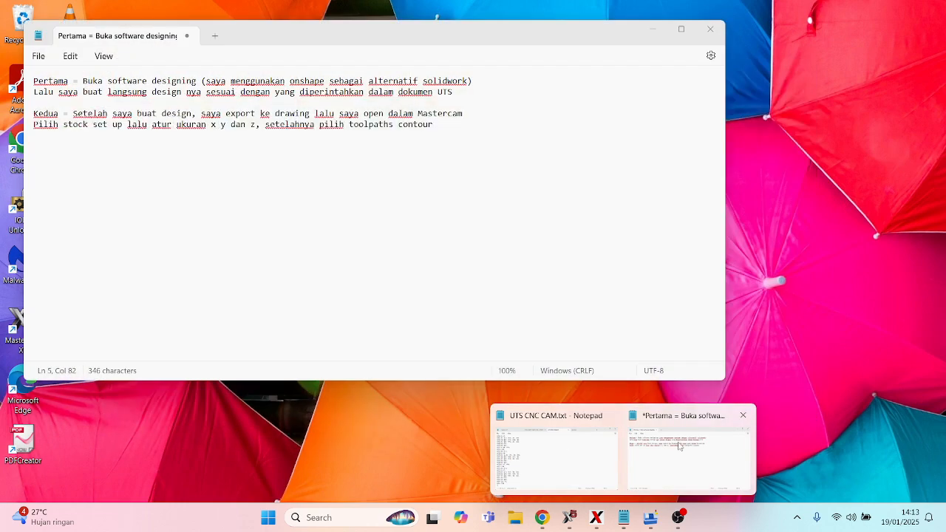
pyautogui.click(636, 448)
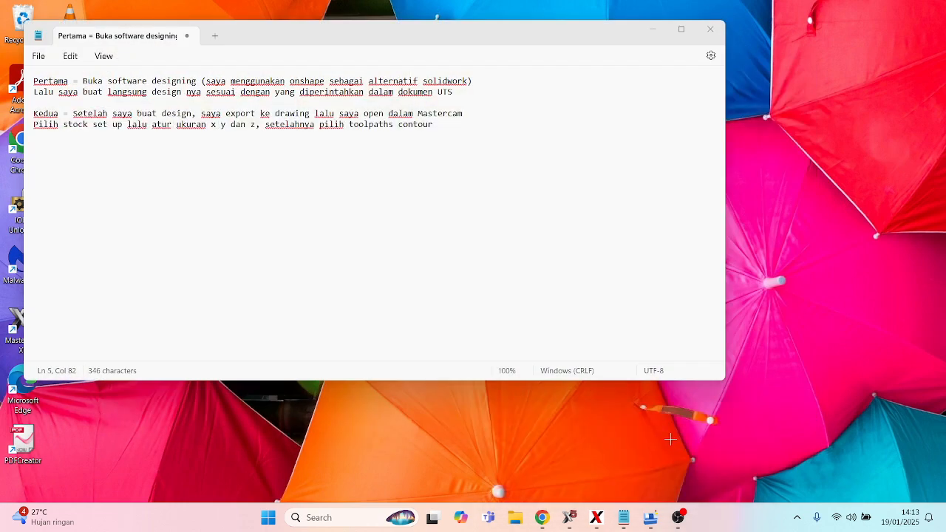
pyautogui.click(710, 29)
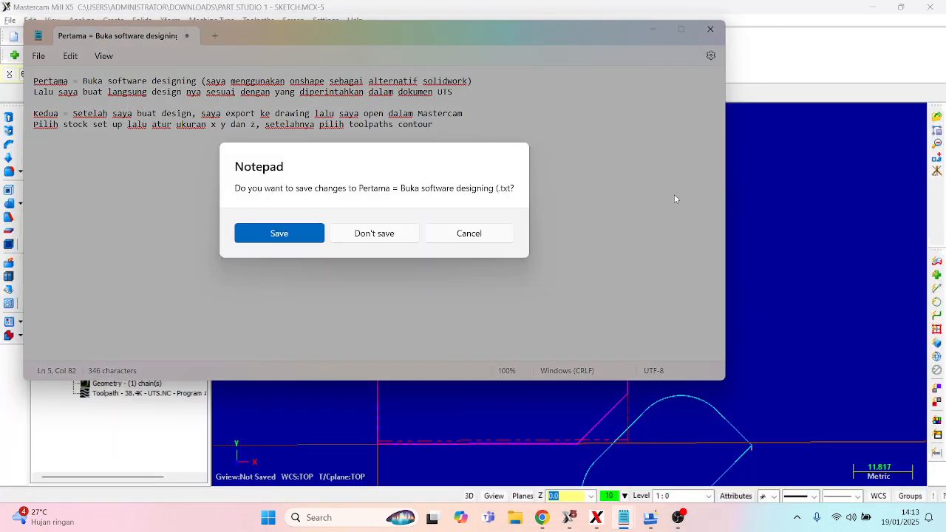
pyautogui.click(357, 234)
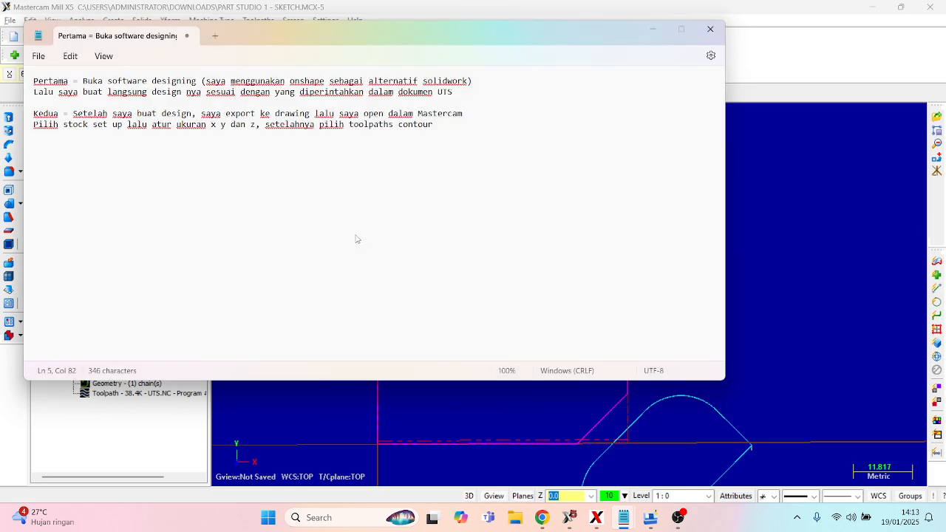
# - Read through the G-code in UTS CNC CAM.txt from beginning to end in Notepad, and minimize it
pyautogui.click(624, 516)
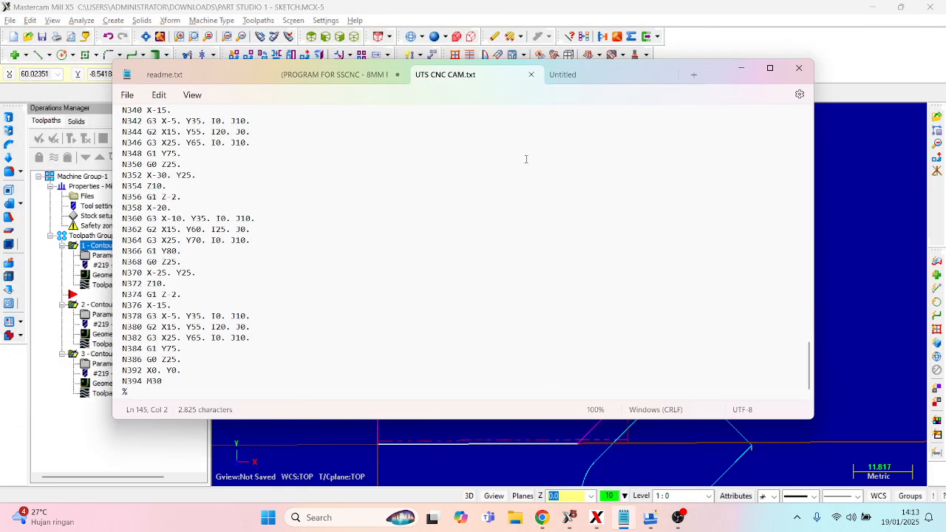
pyautogui.scroll(20, 205, 152)
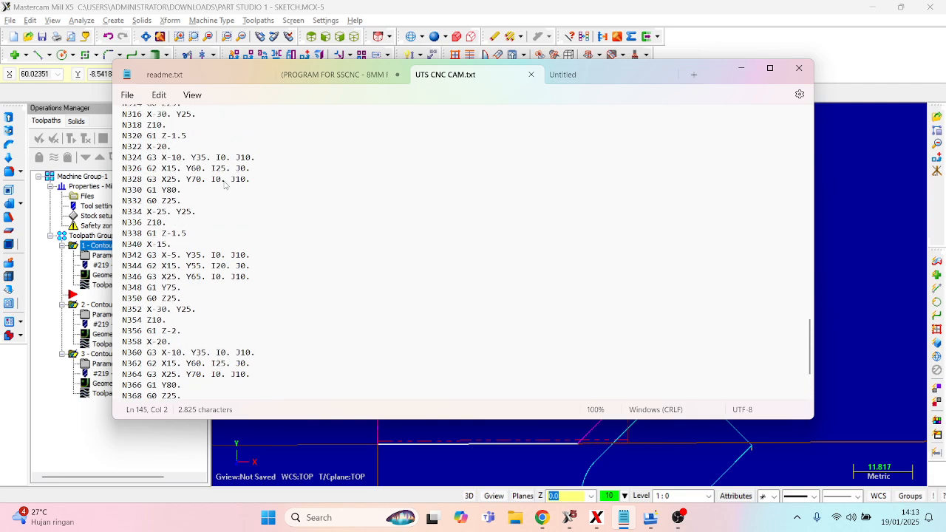
pyautogui.scroll(9, 224, 185)
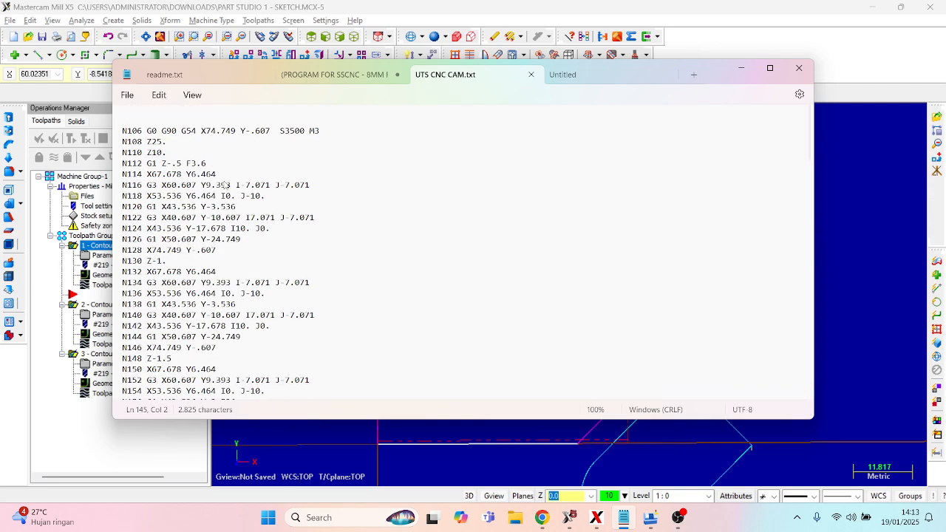
pyautogui.scroll(-20, 225, 185)
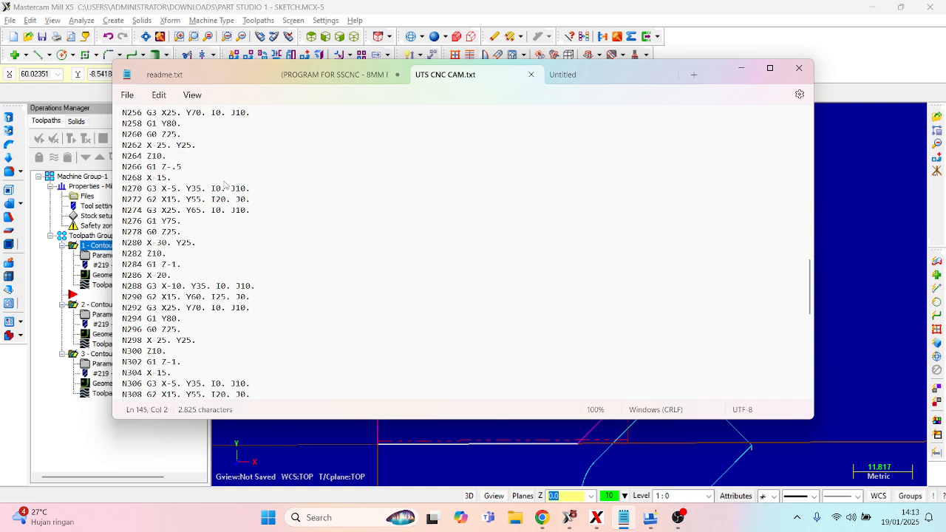
pyautogui.click(741, 68)
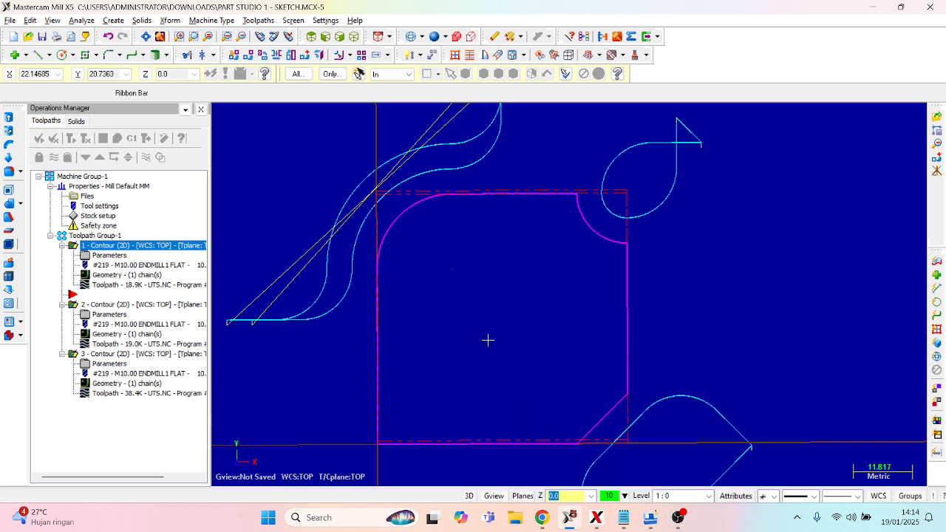
# - Switch to the SwanSoft CNC simulator and examine the machined workpiece in the vise, its toolpaths and the machine control panel
pyautogui.click(644, 521)
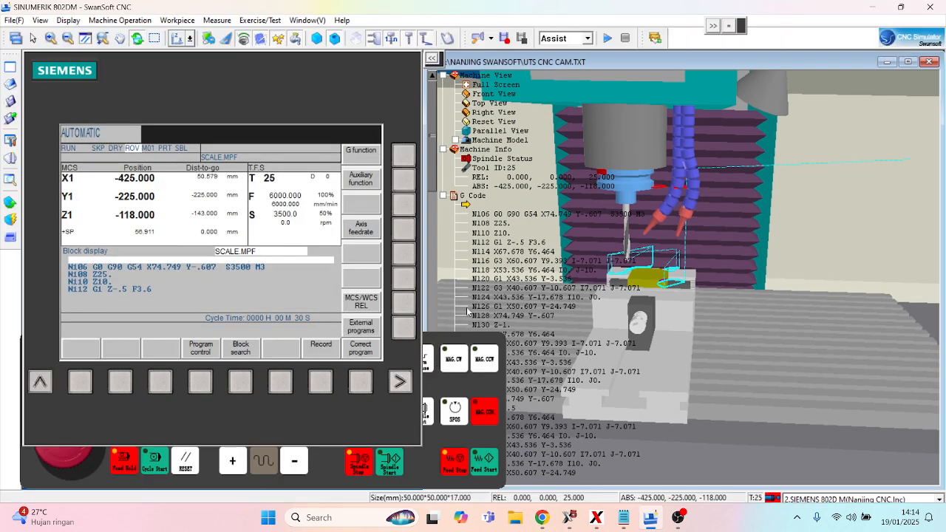
pyautogui.moveTo(728, 353); pyautogui.dragTo(724, 399)
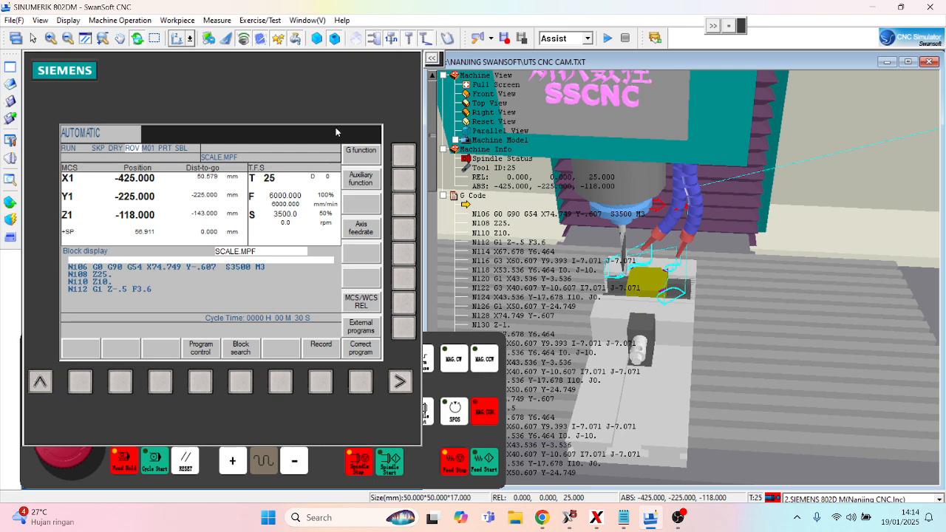
pyautogui.scroll(5, 708, 331)
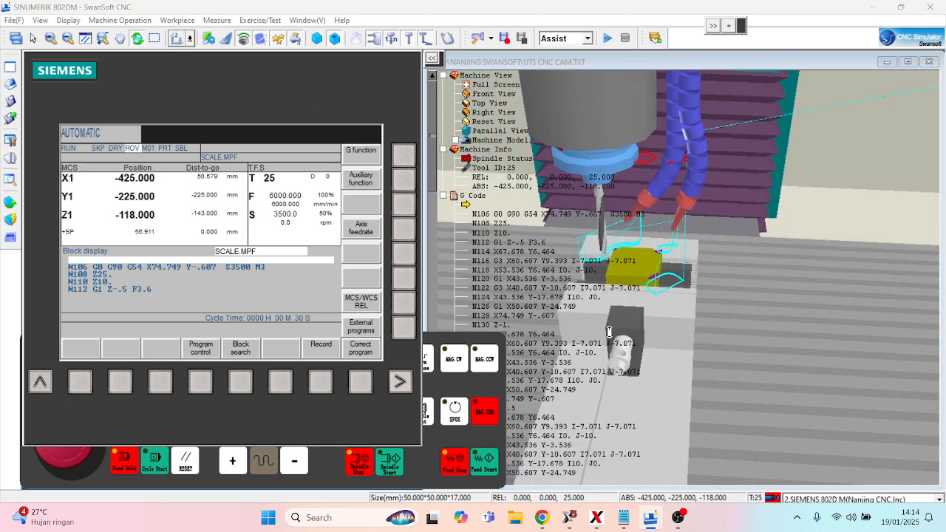
pyautogui.scroll(5, 654, 247)
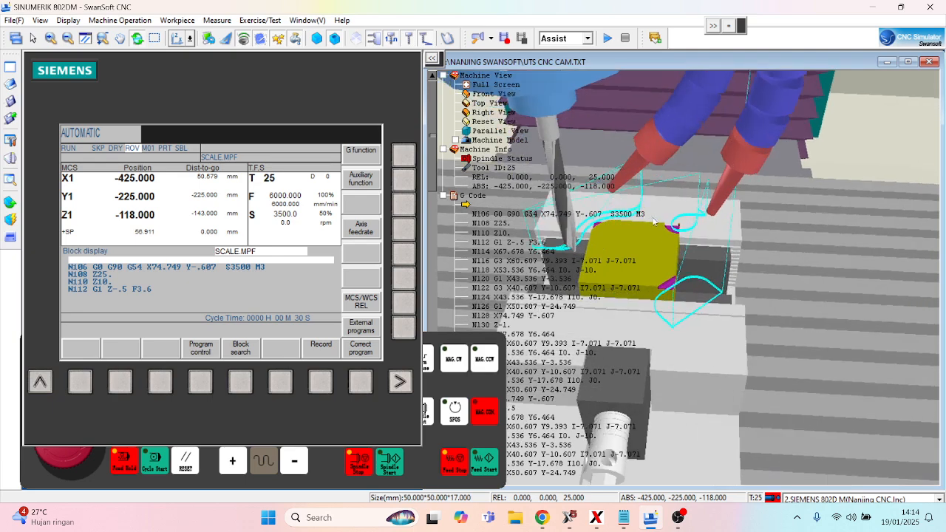
pyautogui.scroll(1, 645, 244)
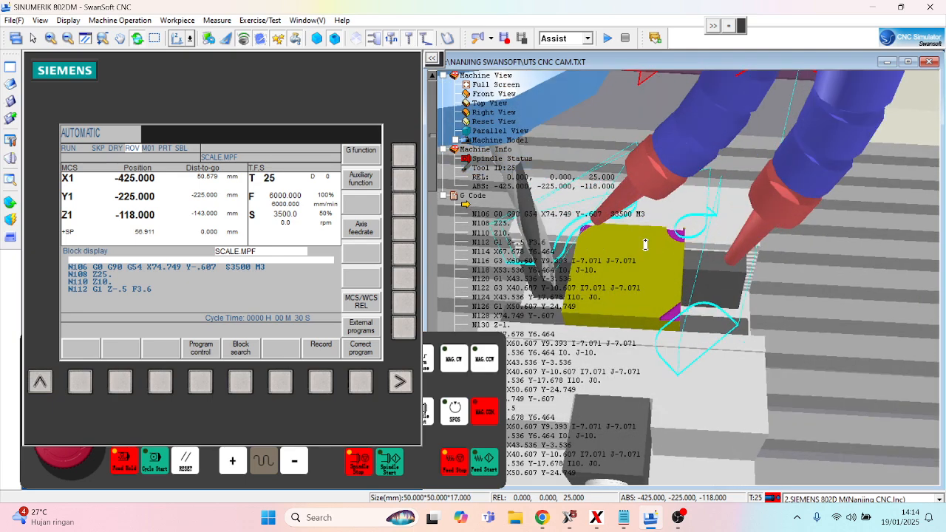
pyautogui.scroll(-4, 644, 245)
pyautogui.scroll(-5, 636, 255)
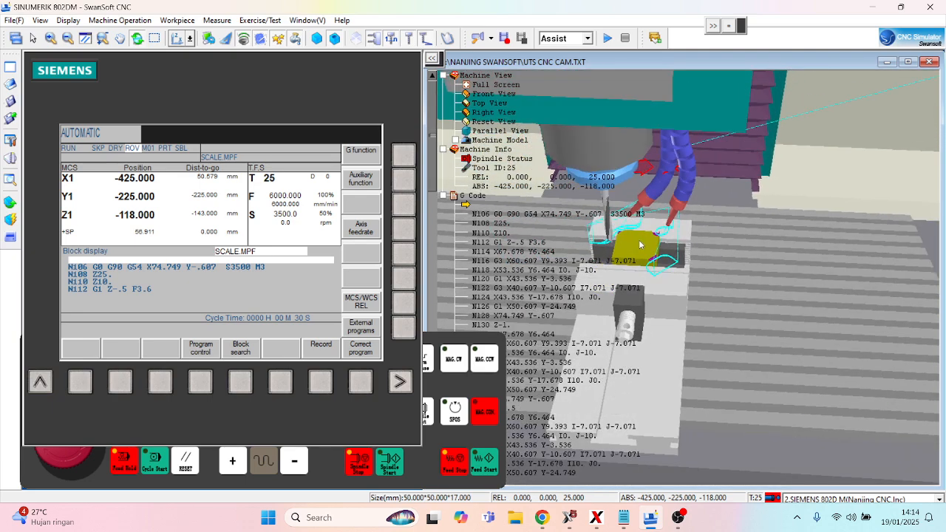
pyautogui.moveTo(640, 214); pyautogui.dragTo(631, 229)
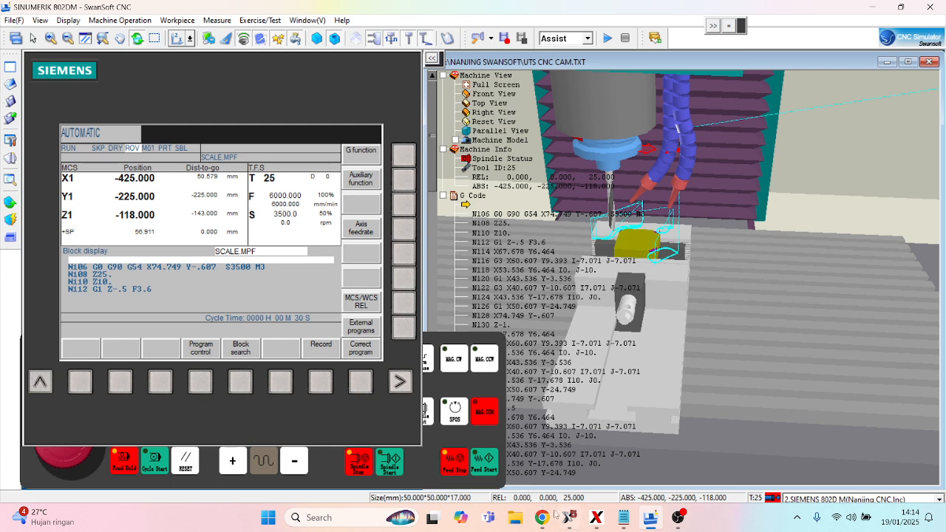
pyautogui.click(428, 453)
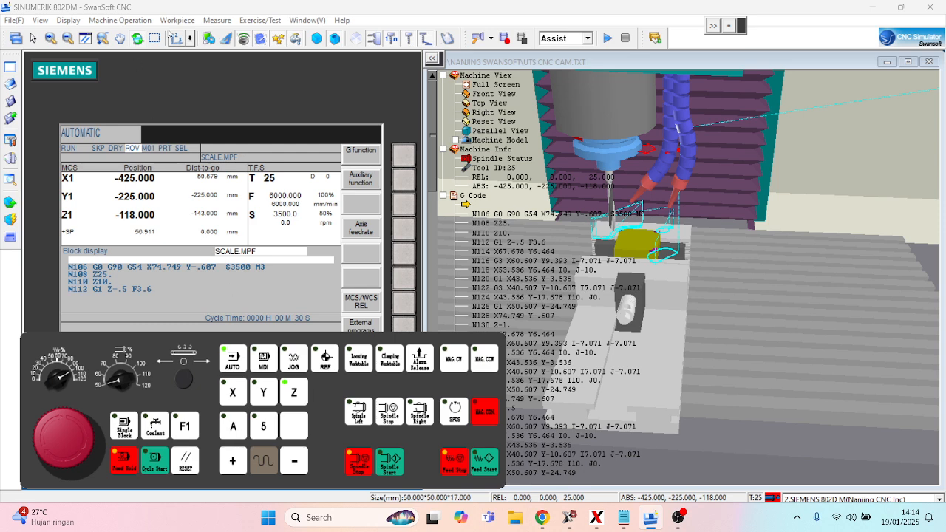
# - Review the stock size and G54 work coordinate settings of the workpiece, leaving them unchanged
pyautogui.click(175, 38)
pyautogui.click(178, 20)
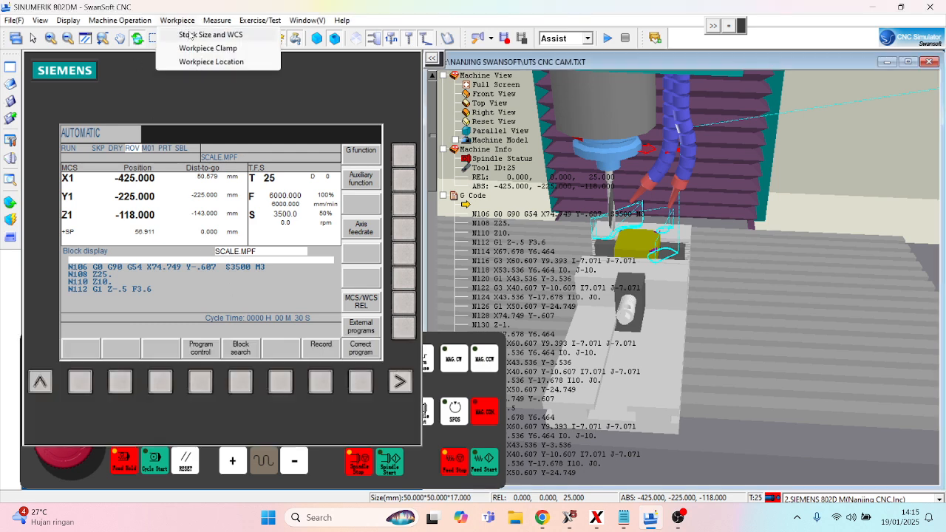
pyautogui.click(191, 36)
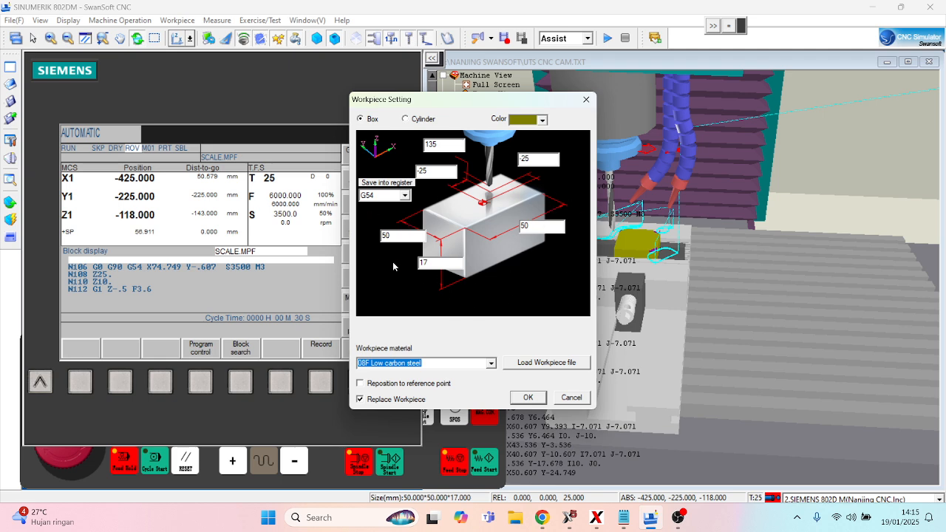
pyautogui.click(586, 99)
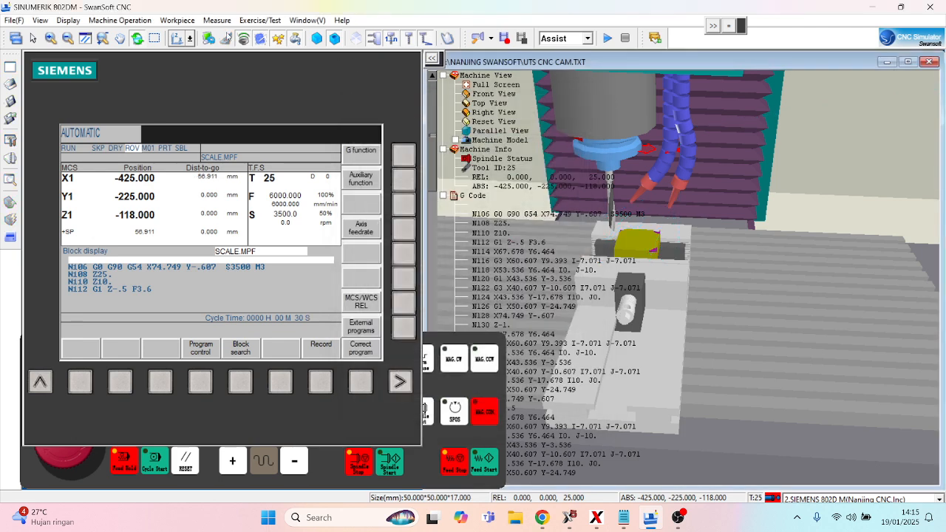
# - Review the vise type and position in the workpiece clamp settings, leaving them unchanged
pyautogui.click(177, 20)
pyautogui.click(198, 49)
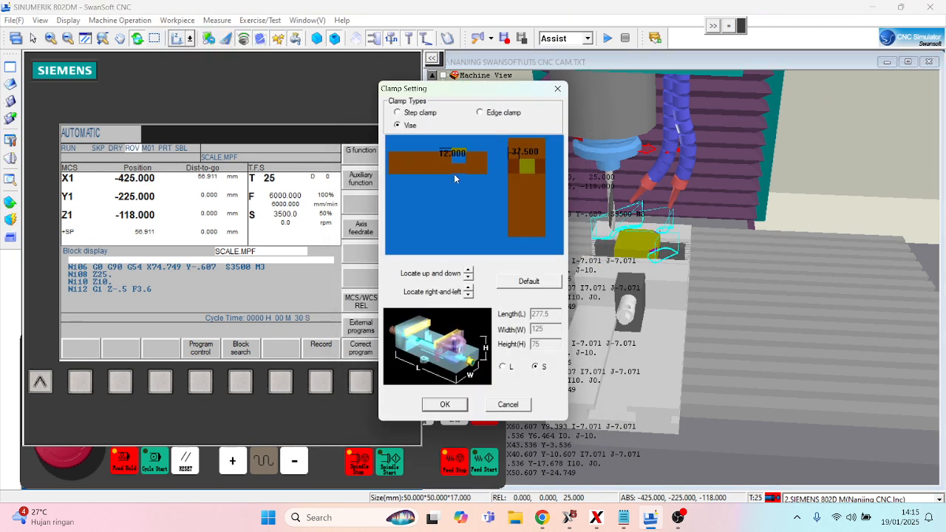
pyautogui.click(558, 88)
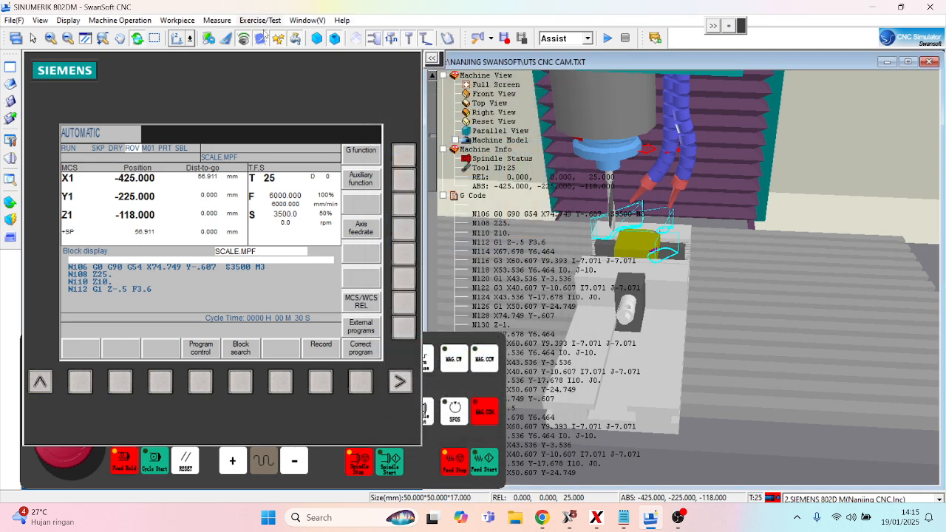
# - Review the tool management list, the settings for adding a tool, and the magazine assignment to the main spindle
pyautogui.click(142, 20)
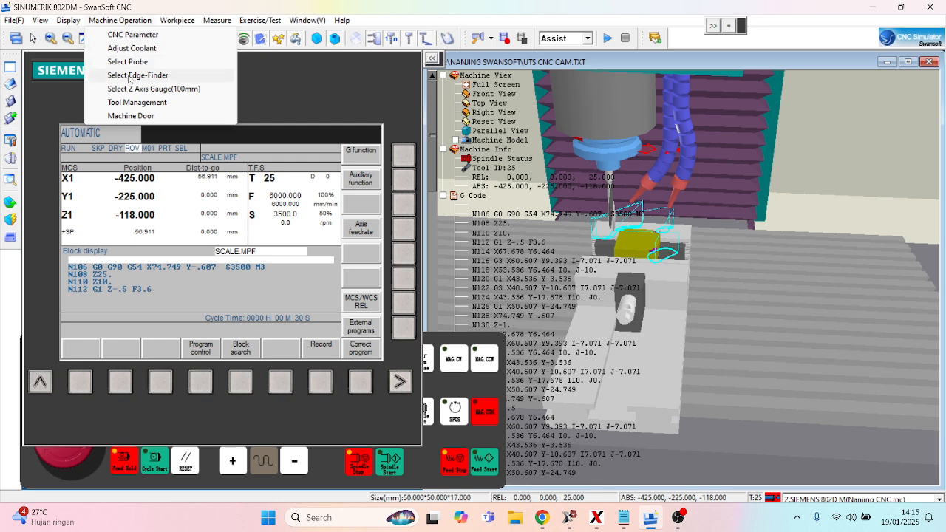
pyautogui.click(127, 102)
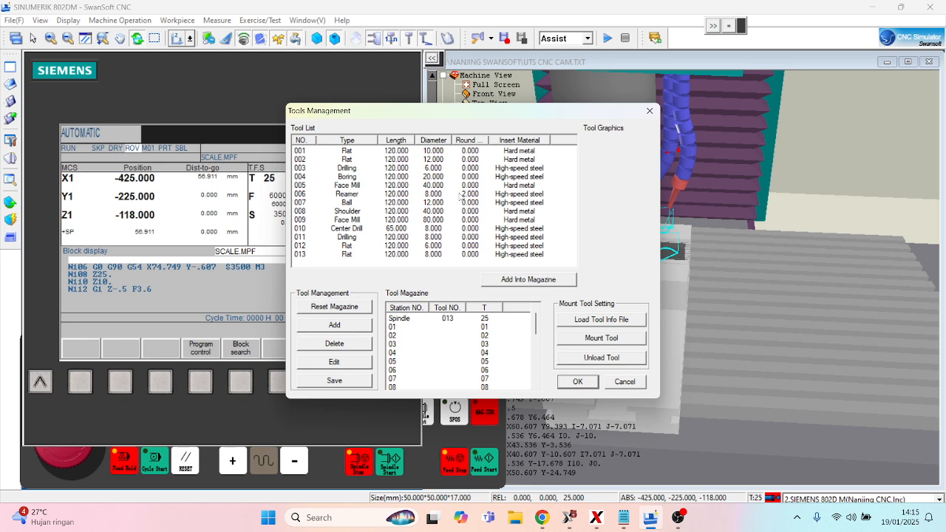
pyautogui.click(351, 327)
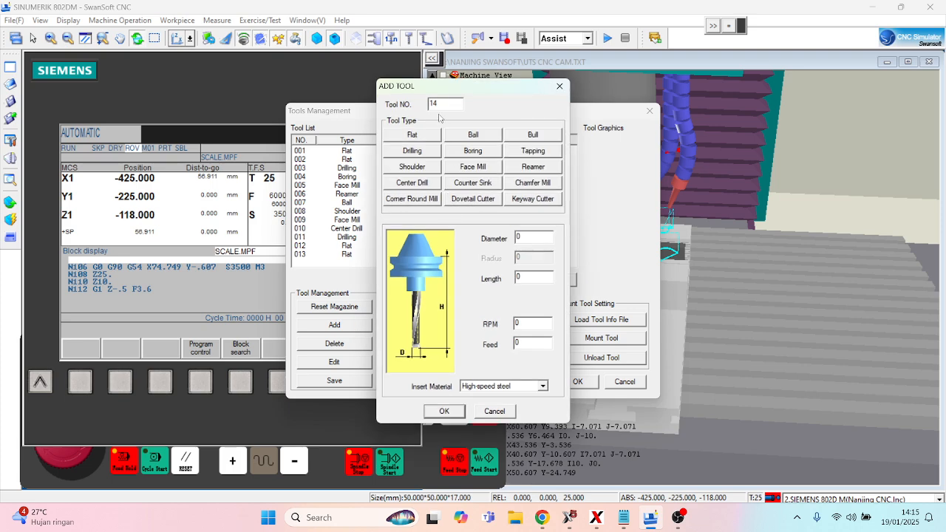
pyautogui.click(559, 86)
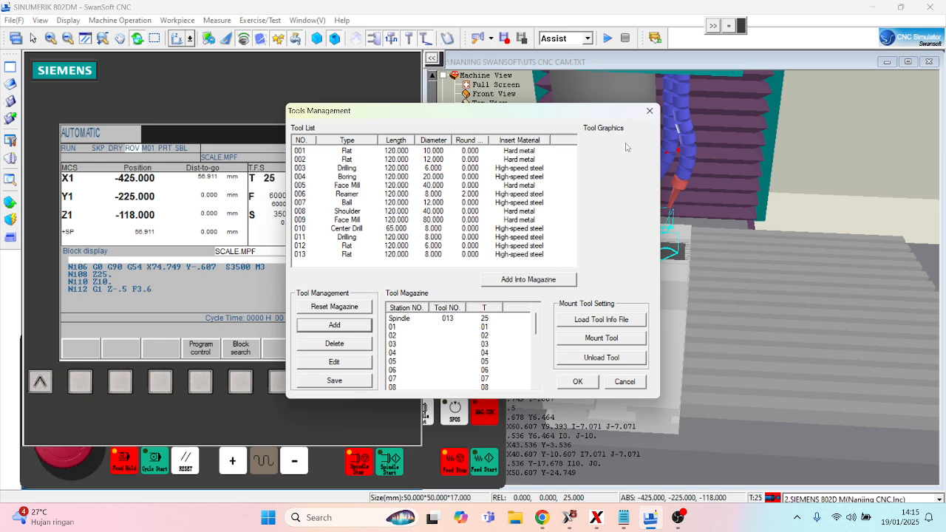
pyautogui.click(535, 280)
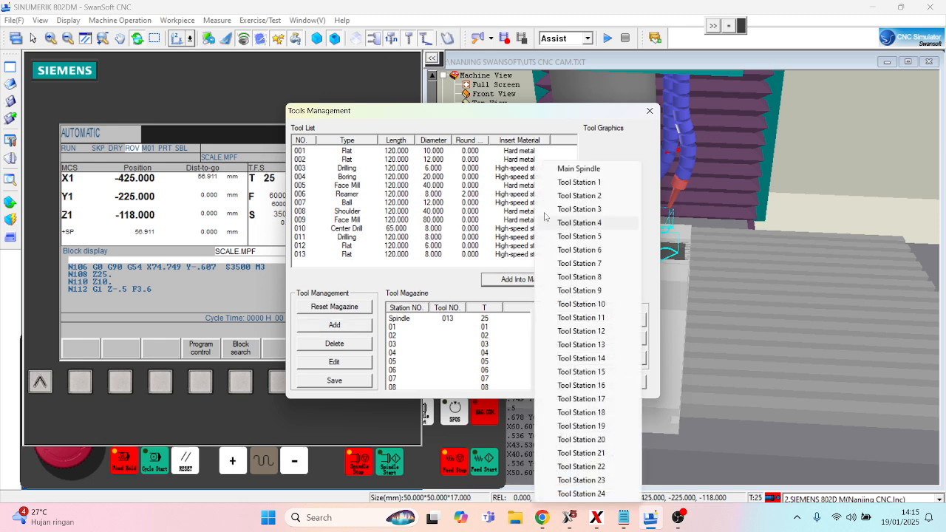
pyautogui.click(565, 170)
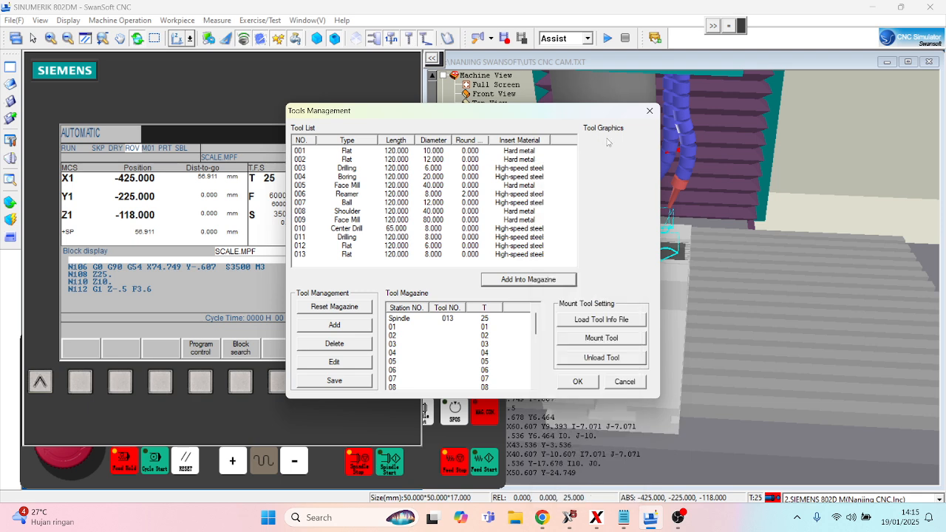
pyautogui.click(650, 111)
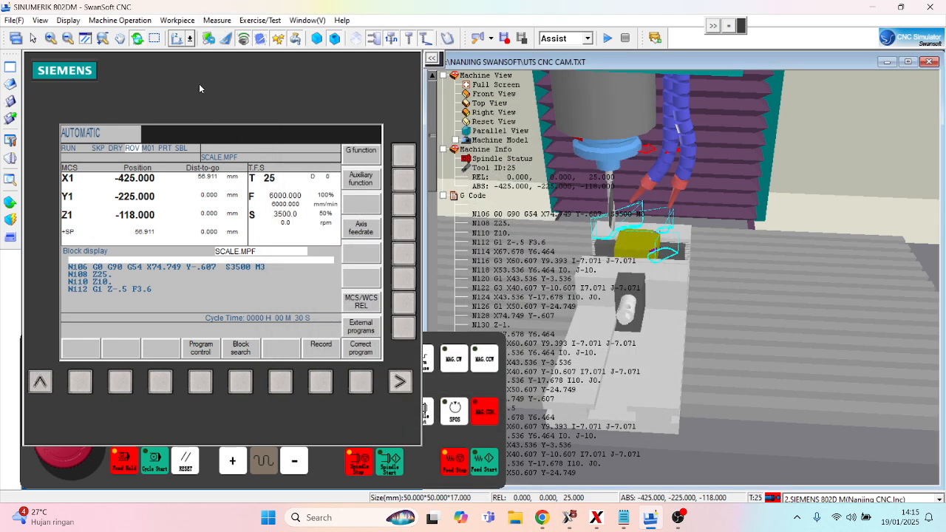
pyautogui.click(119, 22)
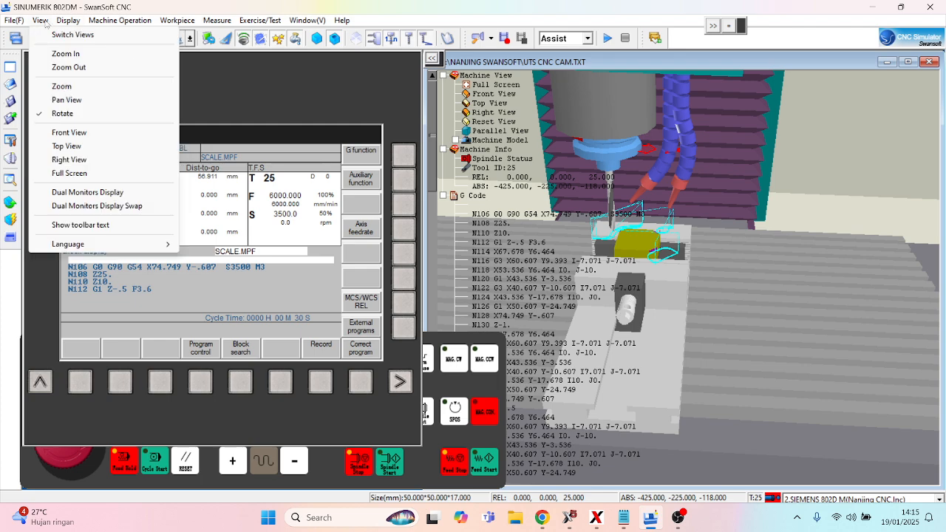
pyautogui.moveTo(18, 20)
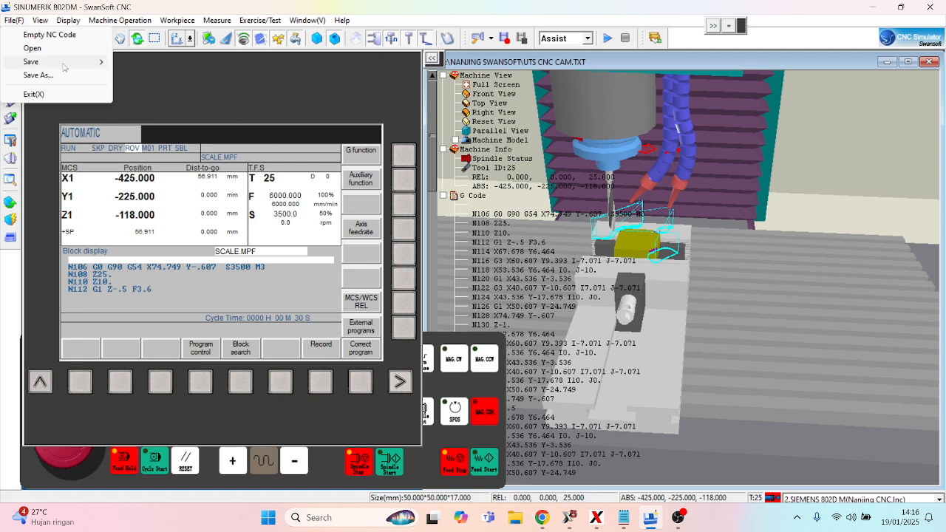
pyautogui.click(352, 129)
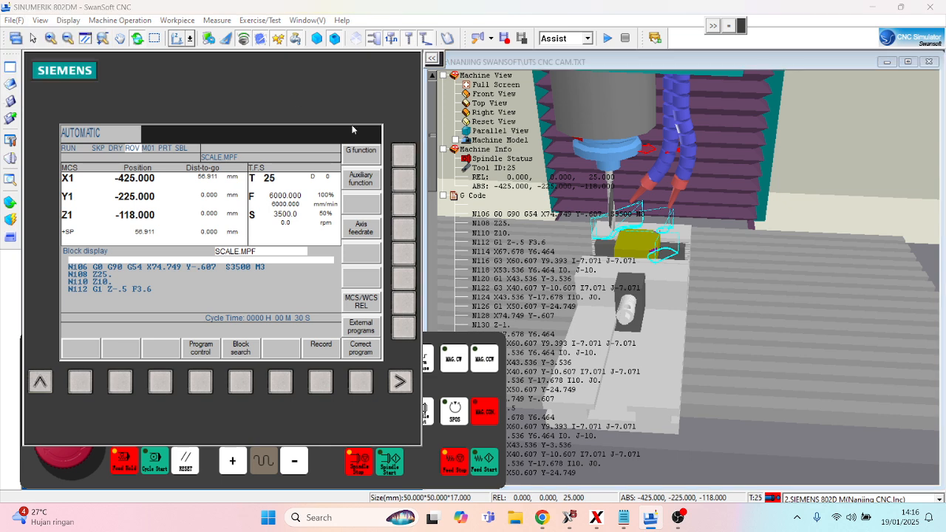
# - Show the full controller keypad beside the control screen and view the program list and the SCALE.MPF part program
pyautogui.click(728, 28)
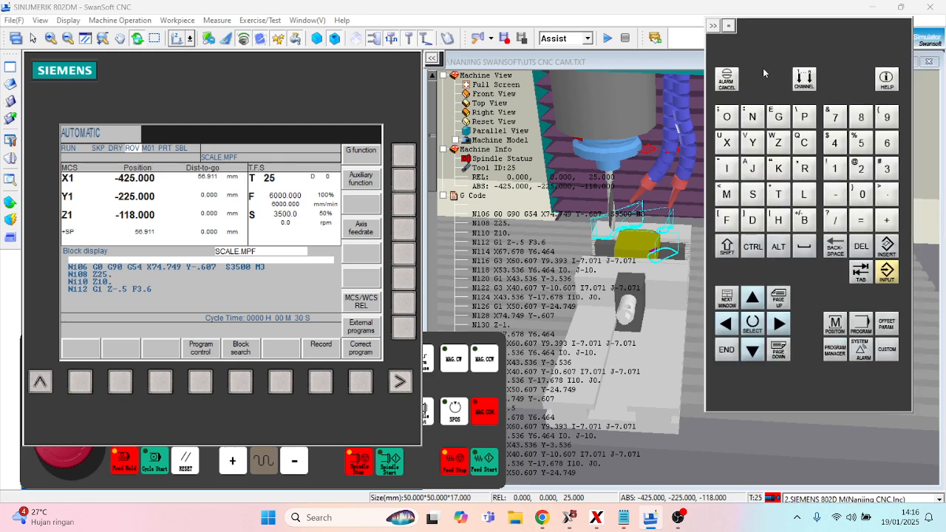
pyautogui.moveTo(760, 43); pyautogui.dragTo(718, 50)
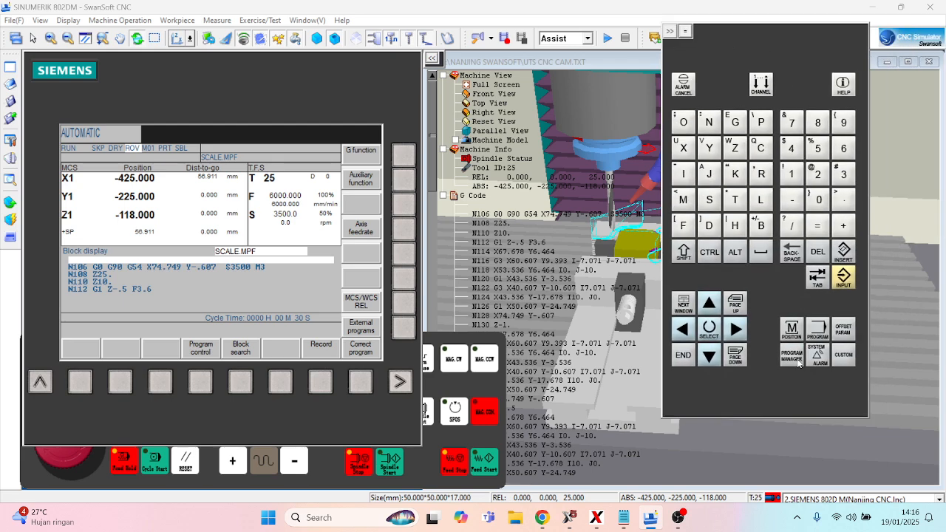
pyautogui.moveTo(322, 132); pyautogui.dragTo(346, 98)
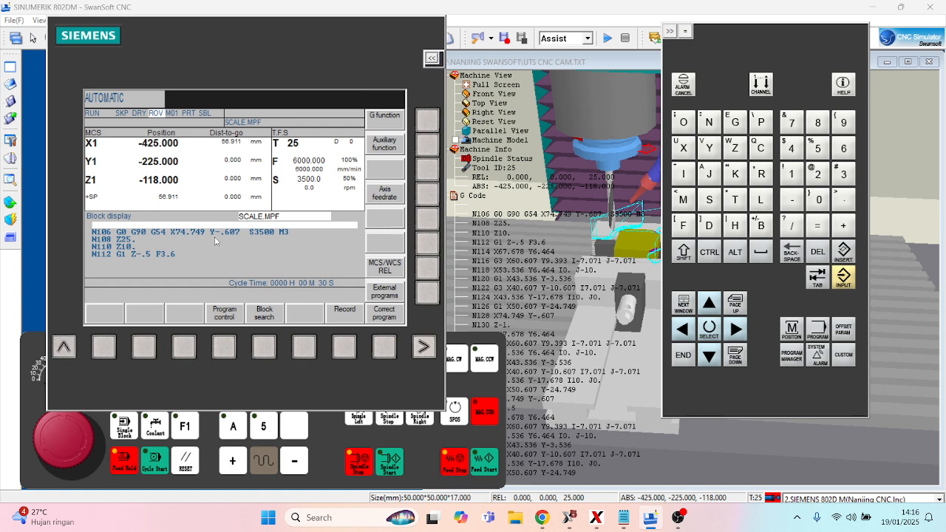
pyautogui.click(792, 356)
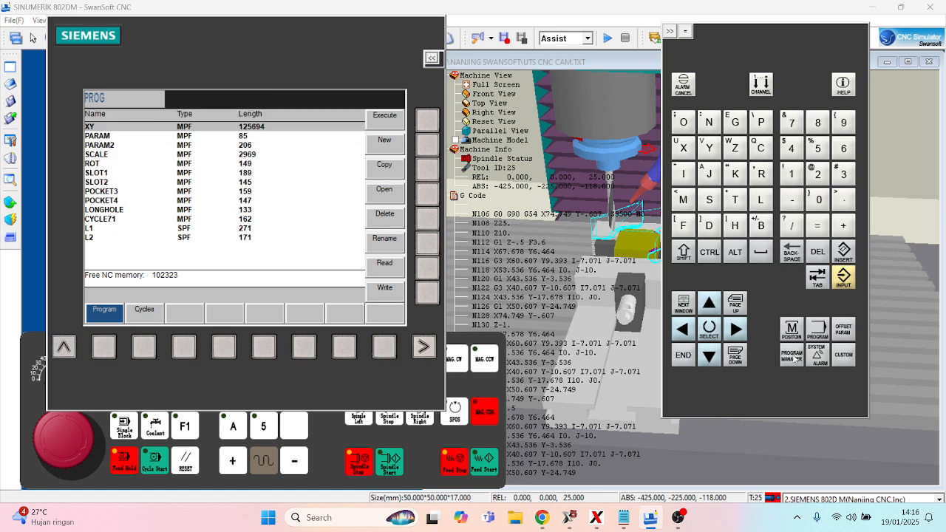
pyautogui.click(817, 333)
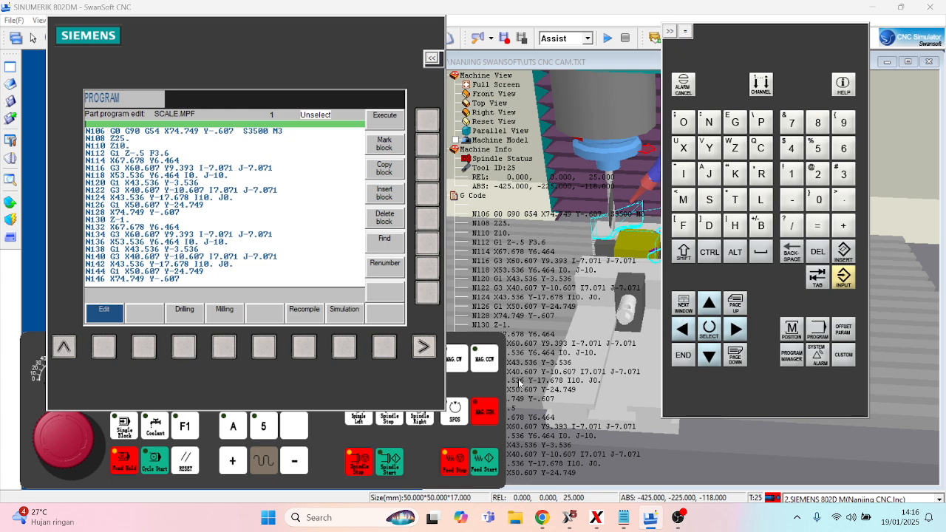
# - Switch the machine to JOG mode and review the rapid position points on the workpiece without moving the tool
pyautogui.click(470, 387)
pyautogui.click(296, 360)
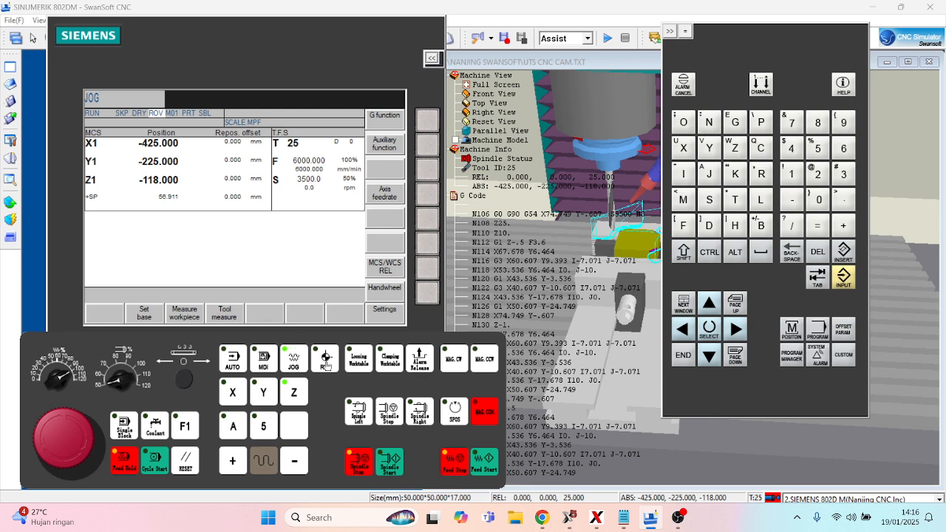
pyautogui.click(10, 202)
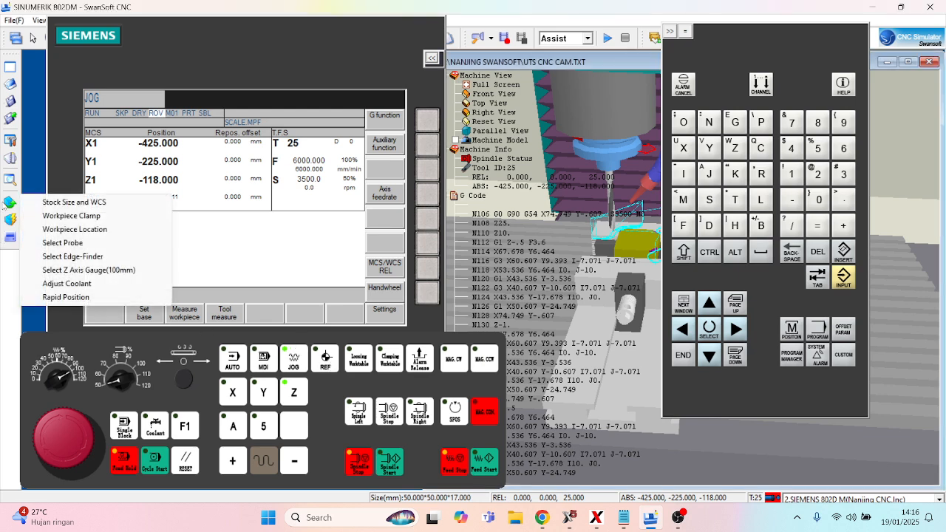
pyautogui.click(66, 297)
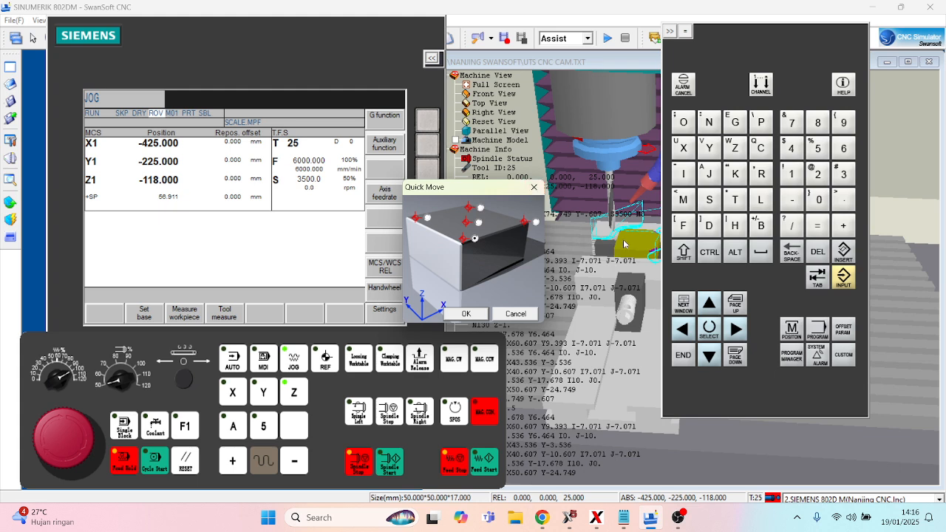
pyautogui.click(531, 190)
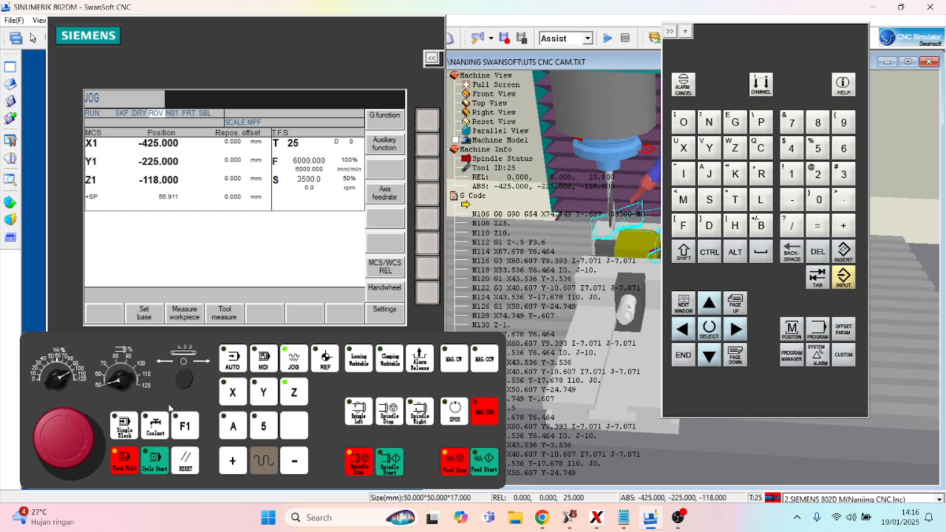
pyautogui.click(11, 206)
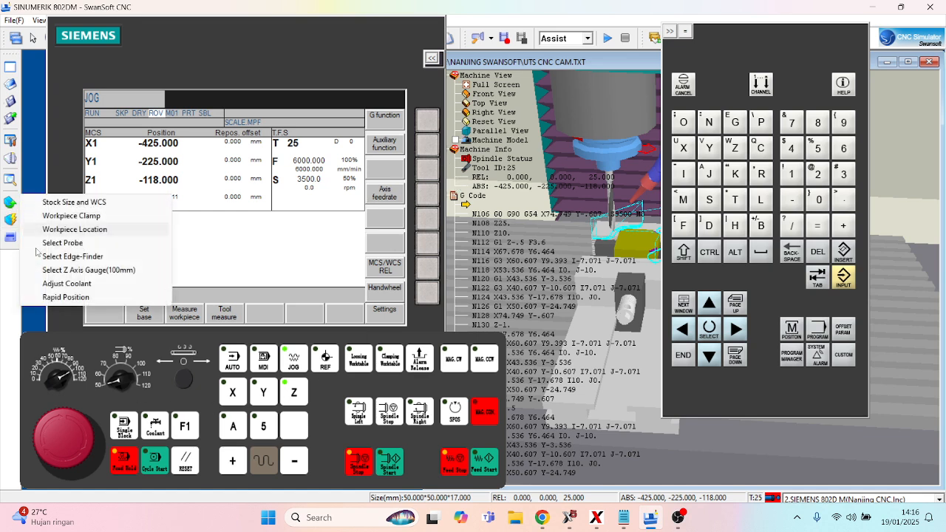
pyautogui.click(46, 297)
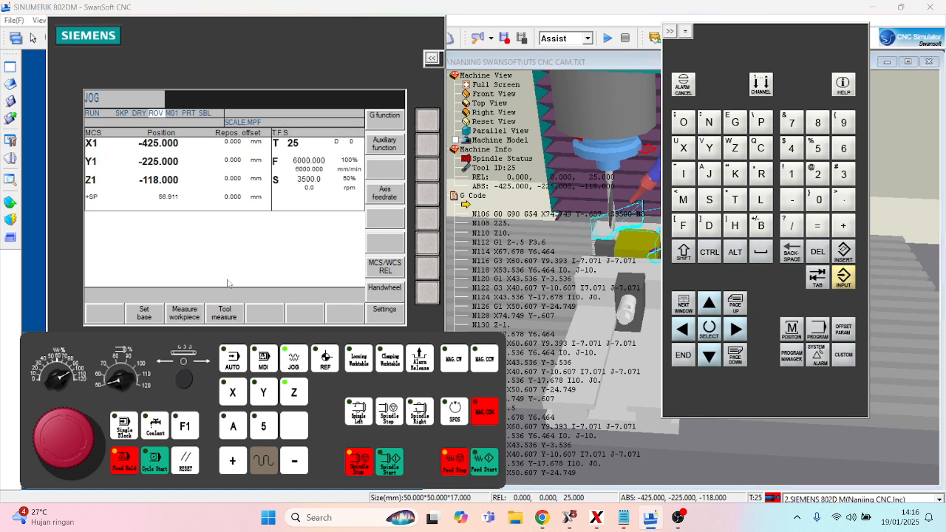
# - Review the G54 workpiece measurement for the X, Y and Z axes and the settable work offset table
pyautogui.click(184, 313)
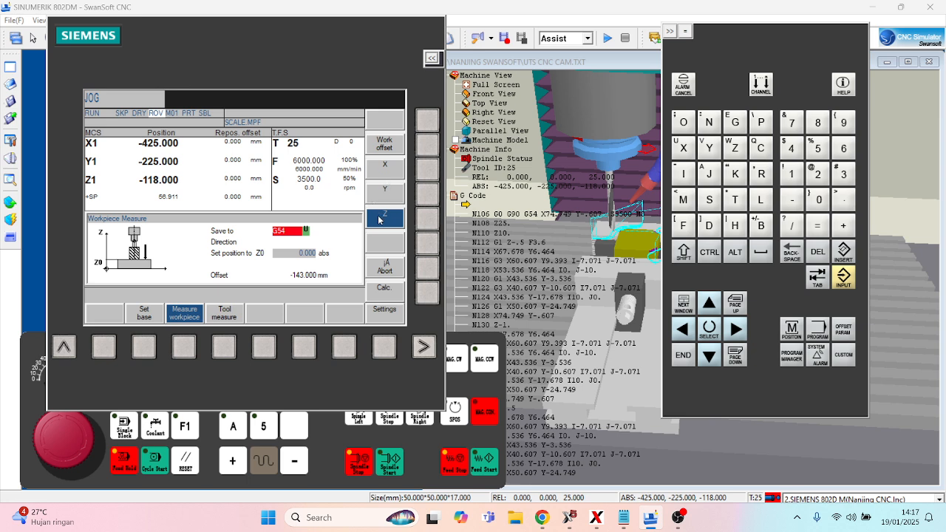
pyautogui.click(427, 169)
pyautogui.click(427, 194)
pyautogui.click(428, 218)
pyautogui.click(422, 150)
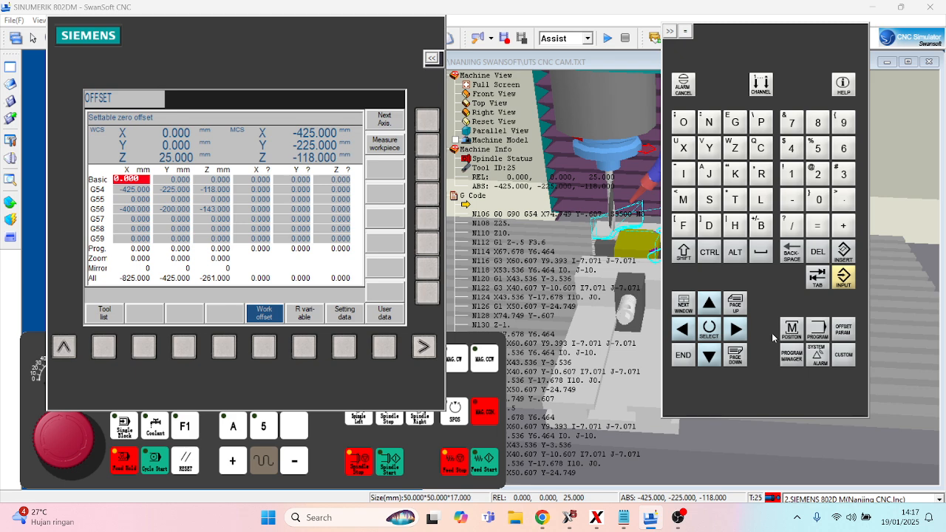
# - Check the program manager's list and the SCALE.MPF code in the program editor
pyautogui.click(791, 356)
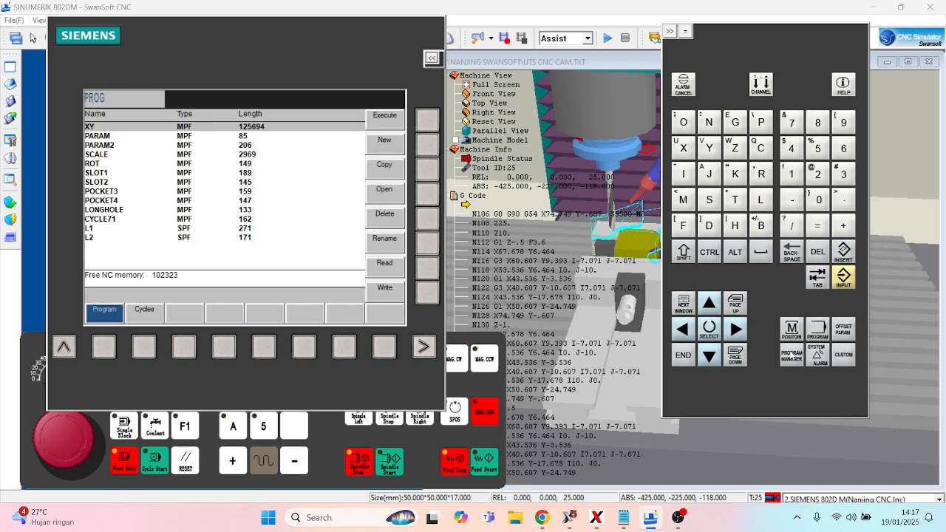
pyautogui.click(817, 330)
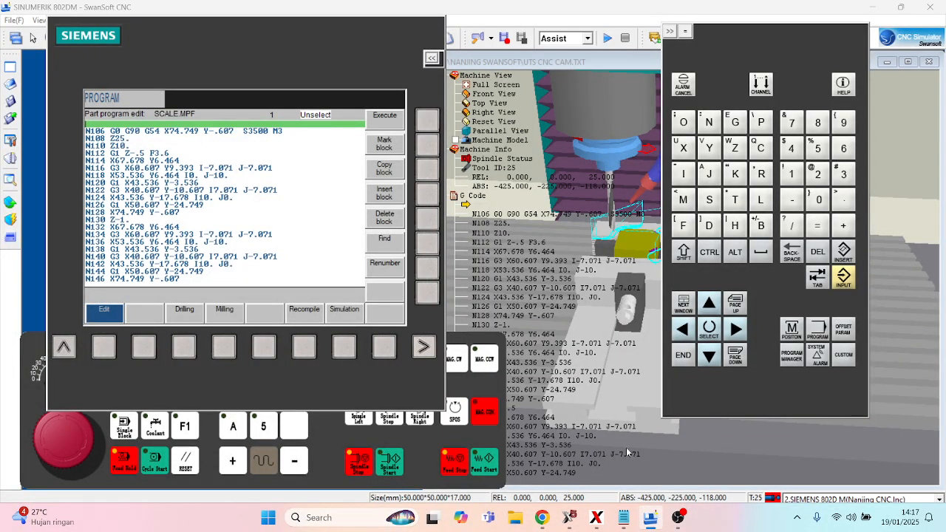
# - Return the X, Y and Z axes to the machine reference point in reference mode
pyautogui.click(334, 429)
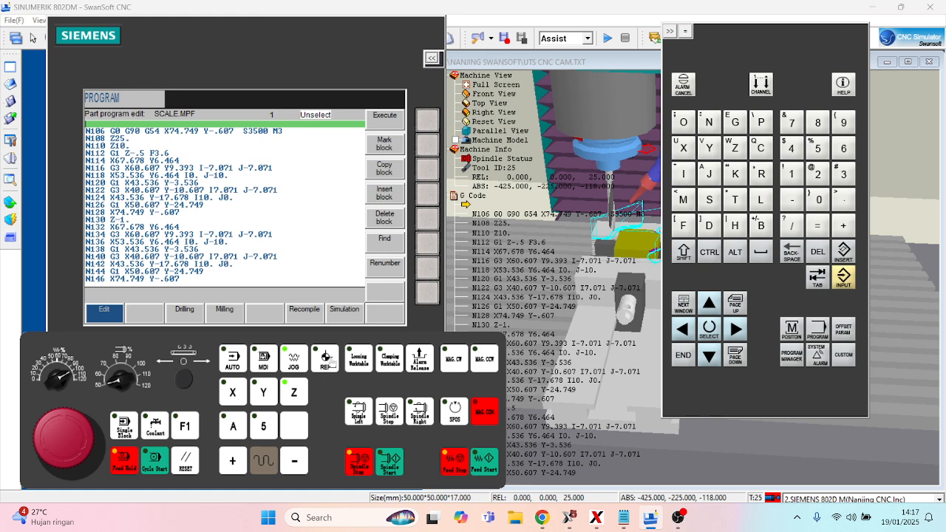
pyautogui.click(327, 359)
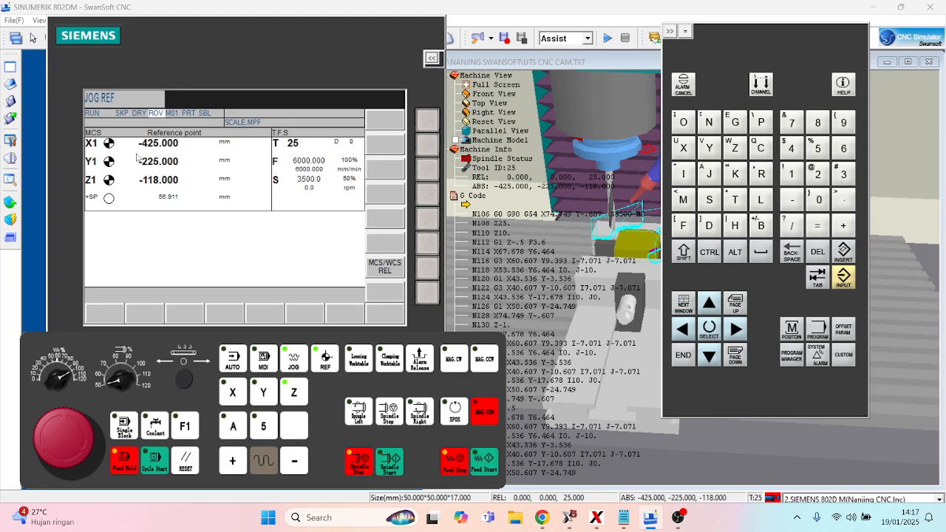
pyautogui.click(232, 392)
pyautogui.click(234, 462)
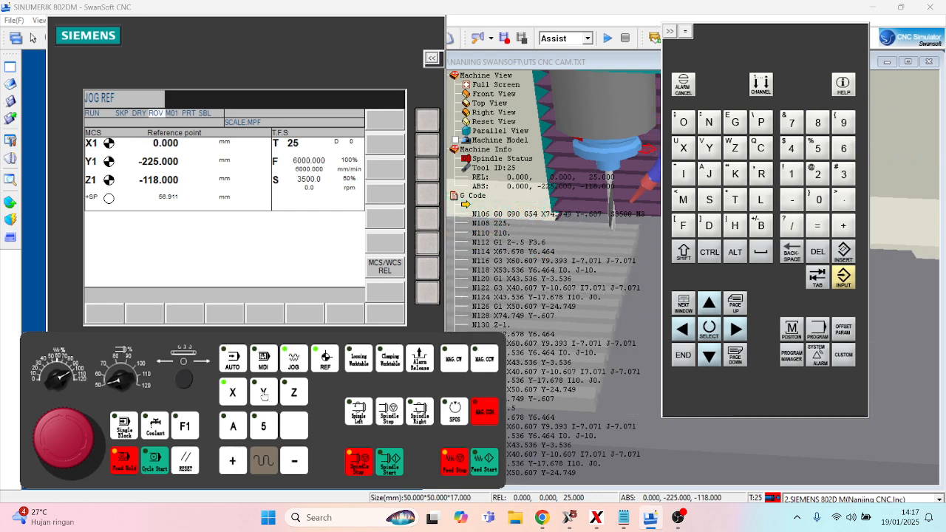
pyautogui.click(263, 393)
pyautogui.click(233, 462)
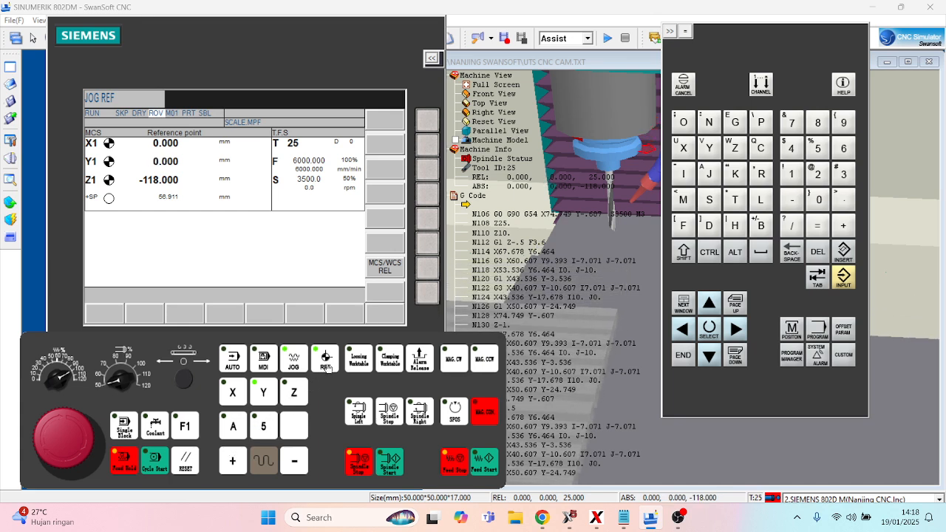
pyautogui.click(294, 393)
pyautogui.click(233, 461)
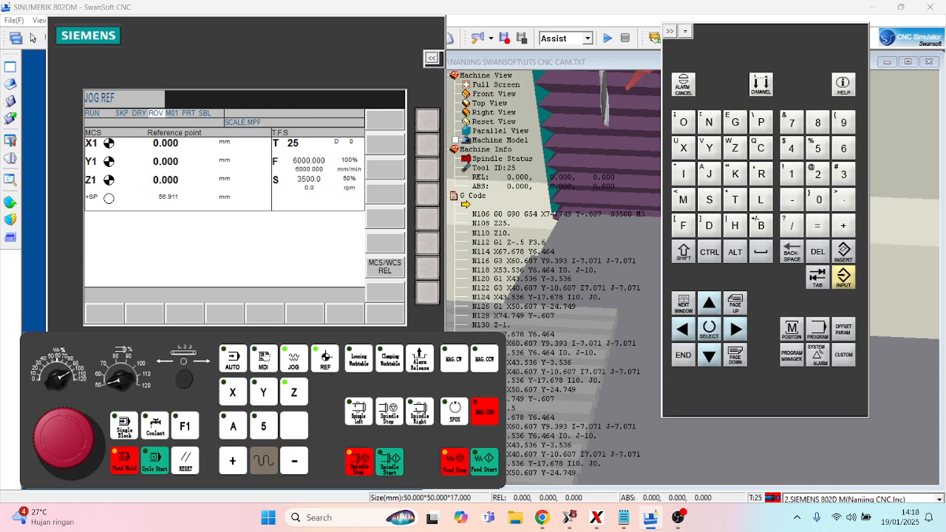
# - Switch to automatic mode and start the machining cycle of the SCALE.MPF program
pyautogui.click(158, 465)
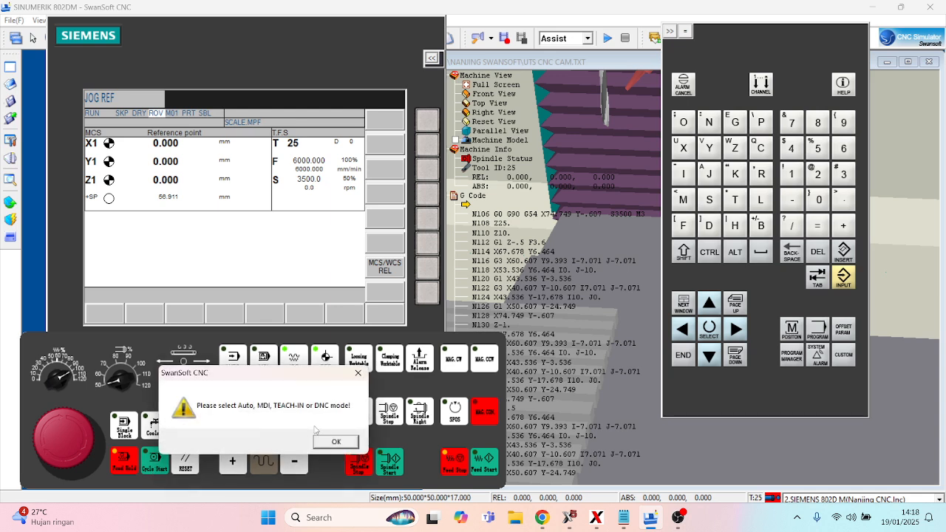
pyautogui.click(358, 372)
pyautogui.click(233, 358)
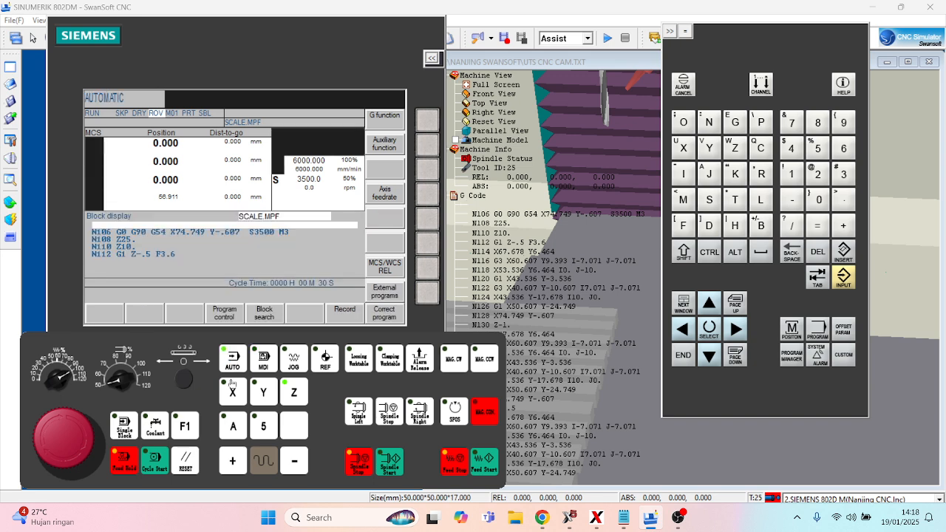
pyautogui.click(154, 460)
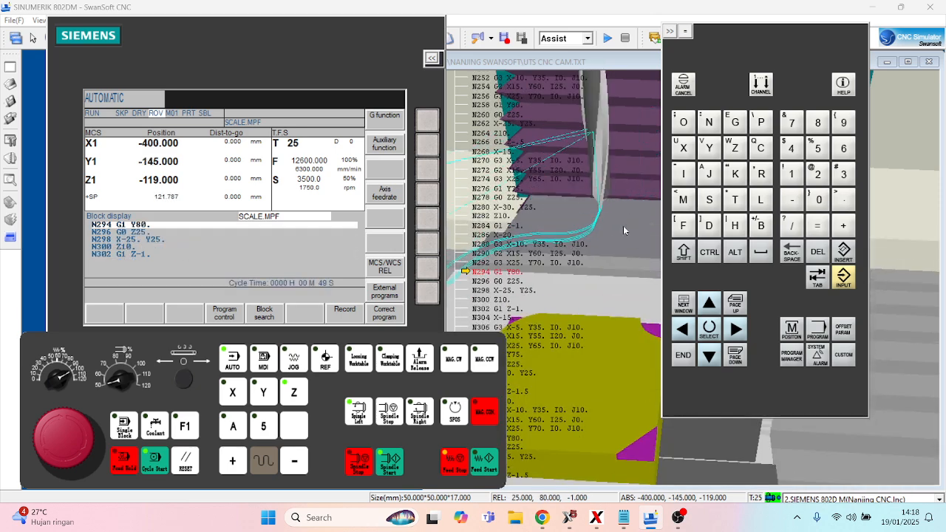
# - Collapse the controller keypad and examine the machined workpiece, vise and toolpaths from several angles and distances
pyautogui.click(673, 31)
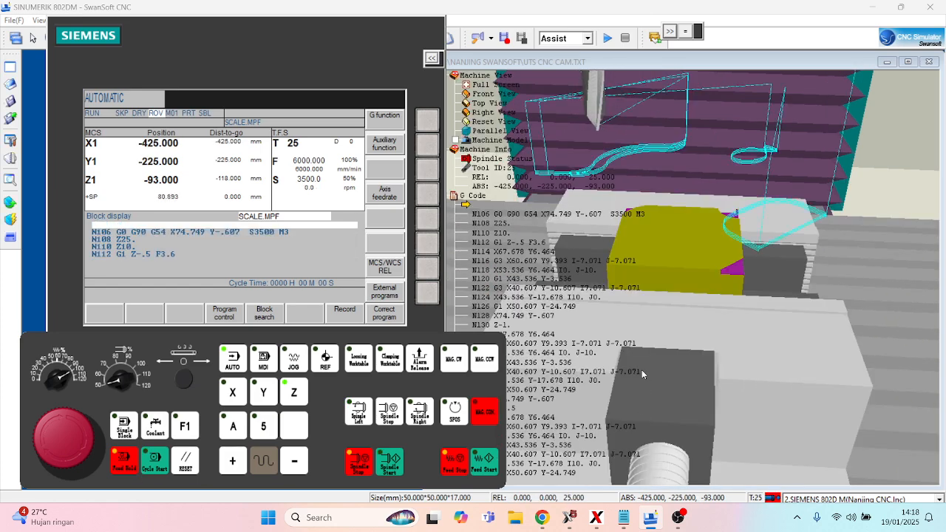
pyautogui.scroll(-5, 746, 271)
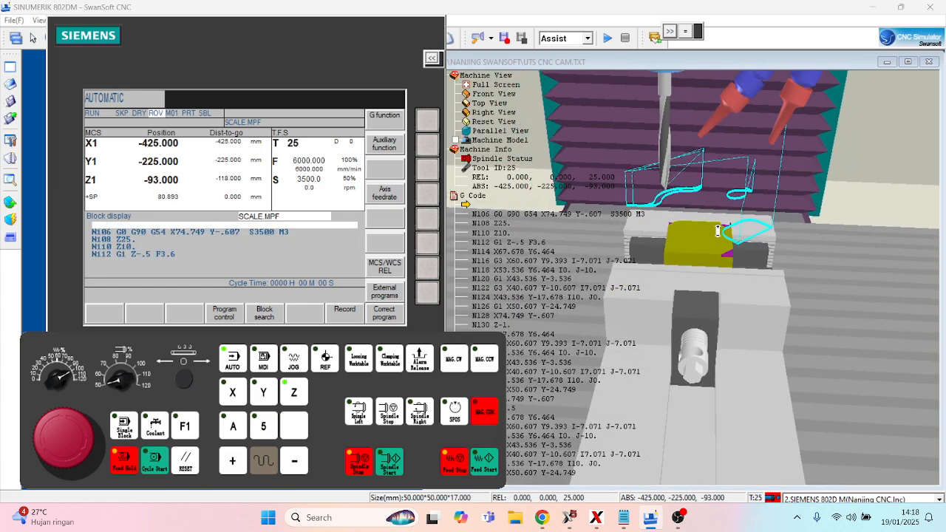
pyautogui.moveTo(714, 228); pyautogui.dragTo(704, 270)
pyautogui.scroll(3, 702, 239)
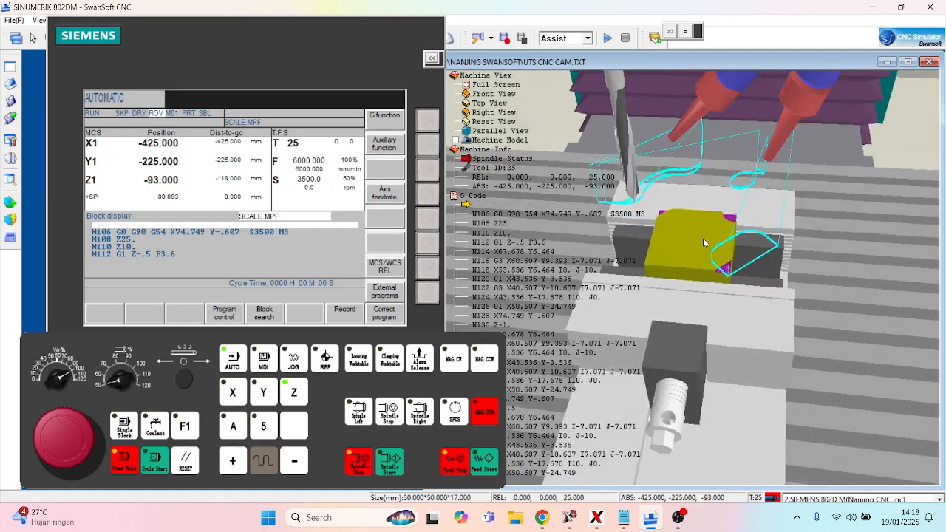
pyautogui.moveTo(702, 237); pyautogui.dragTo(725, 227)
pyautogui.scroll(3, 721, 256)
pyautogui.scroll(3, 721, 256)
pyautogui.scroll(-3, 721, 245)
pyautogui.scroll(-4, 723, 244)
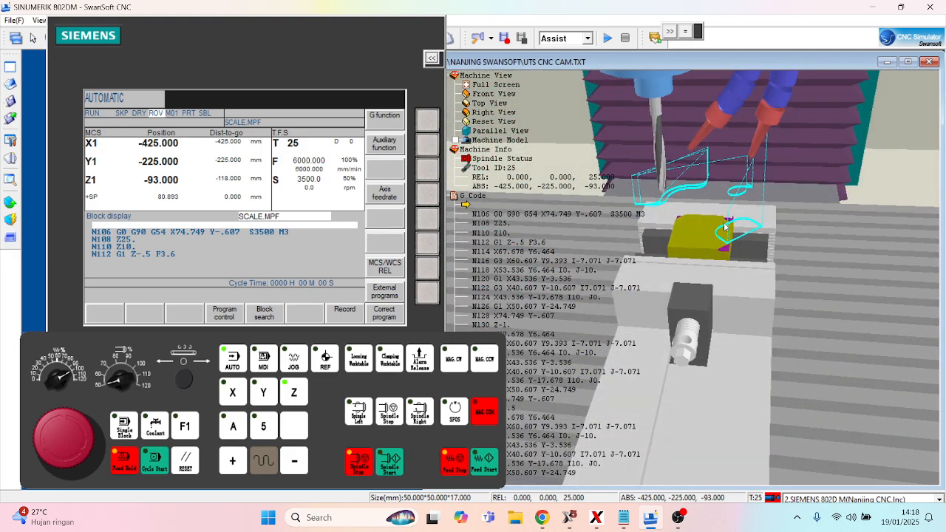
pyautogui.scroll(-4, 726, 231)
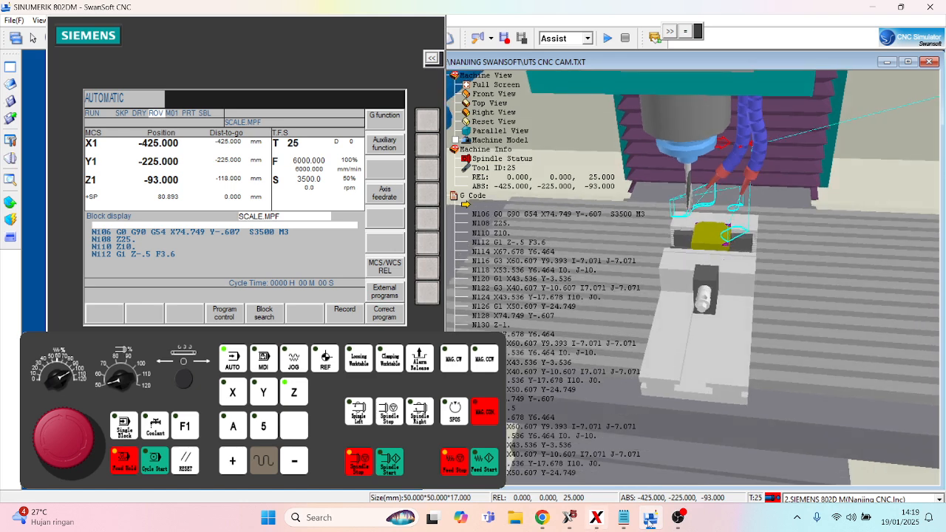
# - Bring back the controller keypad and read through the SCALE.MPF program in the editor to its M30 end block
pyautogui.moveTo(623, 519)
pyautogui.click(267, 289)
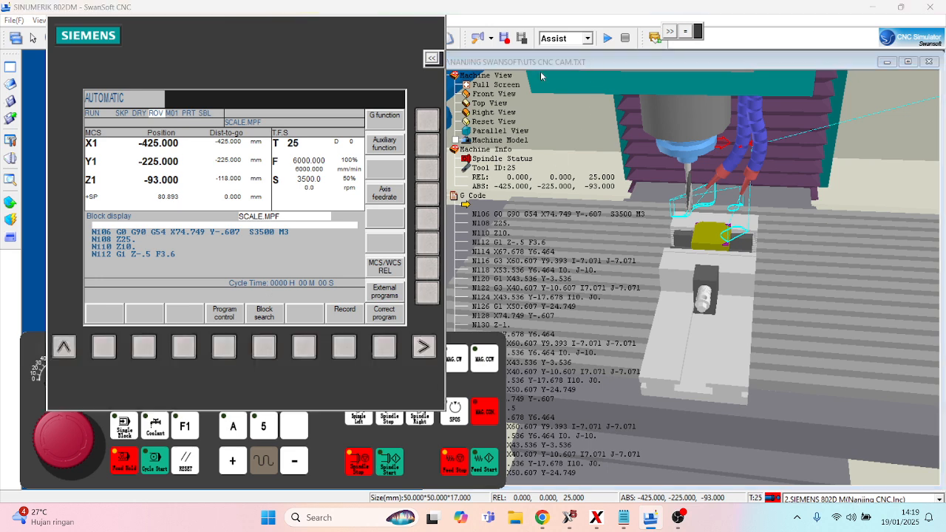
pyautogui.click(690, 31)
pyautogui.click(685, 32)
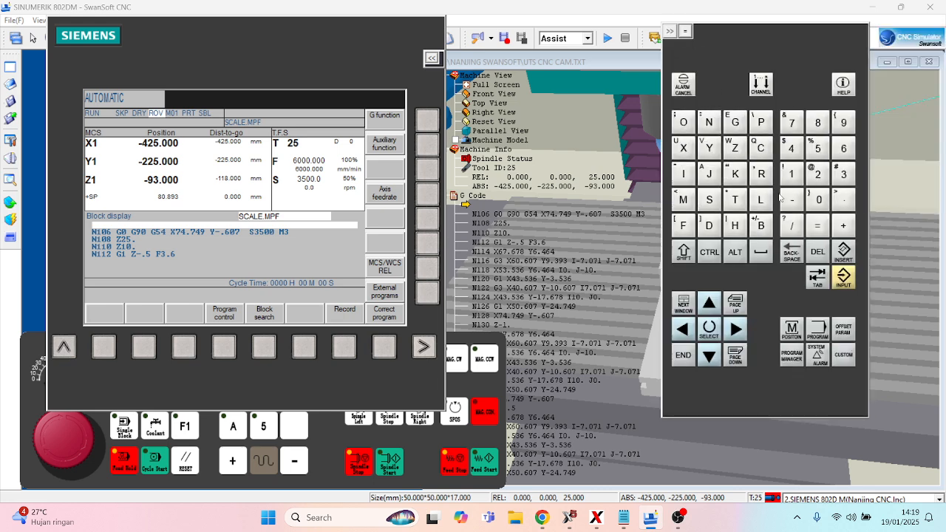
pyautogui.click(818, 329)
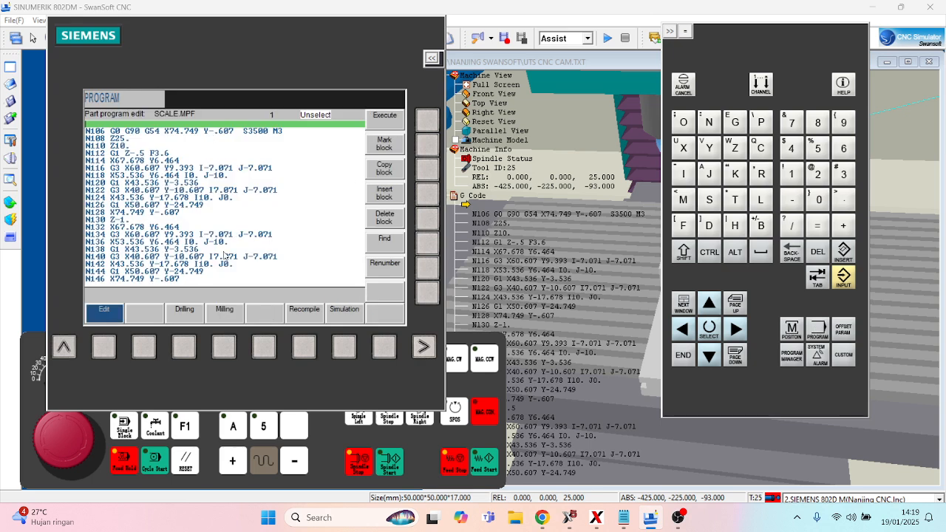
pyautogui.press('Down')
pyautogui.press('Down')
pyautogui.press('Down')
pyautogui.press('Down')
pyautogui.press('Down')
pyautogui.press('Down')
pyautogui.press('Down')
pyautogui.press('Down')
pyautogui.press('Down')
pyautogui.press('Down')
pyautogui.press('Down')
pyautogui.press('Down')
pyautogui.press('Down')
pyautogui.press('Down')
pyautogui.press('Down')
pyautogui.press('Down')
pyautogui.press('Down')
pyautogui.press('Down')
pyautogui.press('Down')
pyautogui.press('Down')
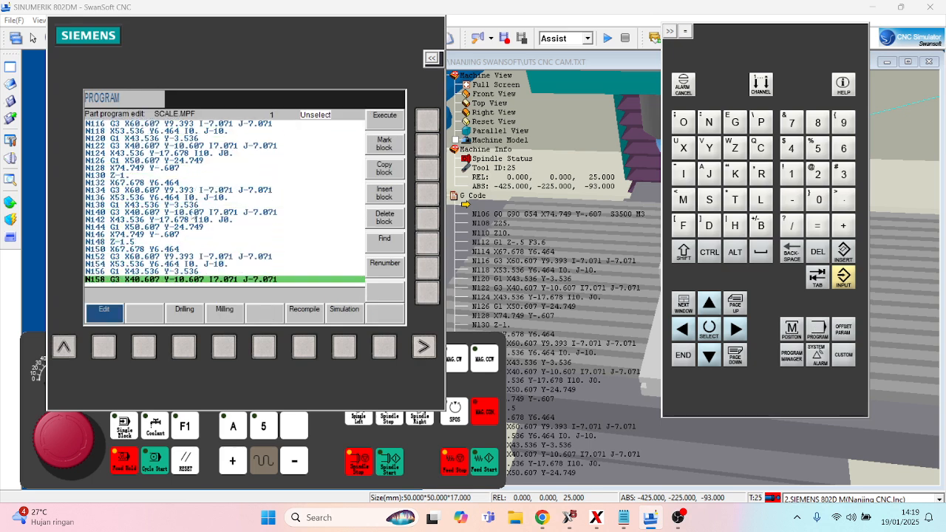
pyautogui.press('Down')
pyautogui.press('Down')
pyautogui.press('Down')
pyautogui.press('Down')
pyautogui.press('Down')
pyautogui.press('Down')
pyautogui.press('Down')
pyautogui.press('Down')
pyautogui.press('Down')
pyautogui.press('Down')
pyautogui.press('Down')
pyautogui.press('Down')
pyautogui.press('Down')
pyautogui.press('Down')
pyautogui.press('Down')
pyautogui.press('Down')
pyautogui.press('Down')
pyautogui.press('Down')
pyautogui.press('Down')
pyautogui.press('Down')
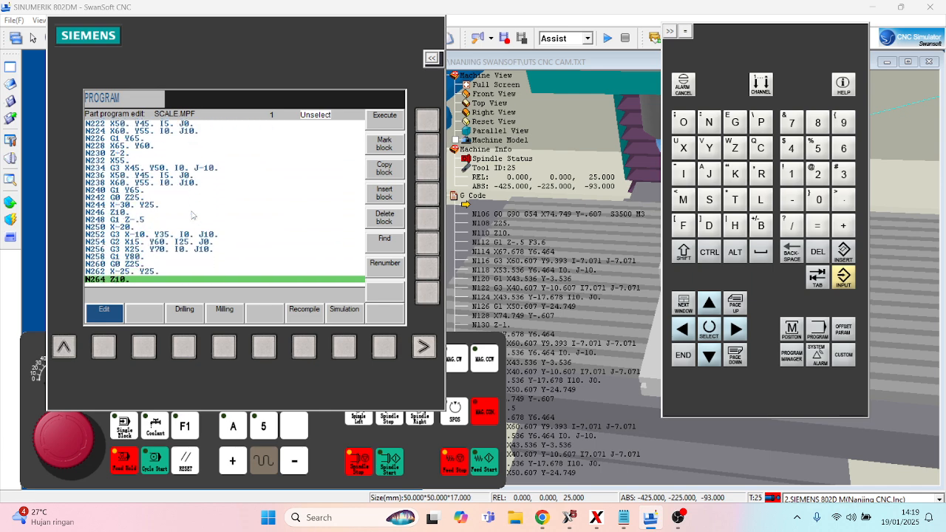
pyautogui.press('Down')
pyautogui.press('Down')
pyautogui.press('Down')
pyautogui.press('Down')
pyautogui.press('Down')
pyautogui.press('Down')
pyautogui.press('Down')
pyautogui.press('Down')
pyautogui.press('Down')
pyautogui.press('Down')
pyautogui.press('Down')
pyautogui.press('Down')
pyautogui.press('Down')
pyautogui.press('Down')
pyautogui.press('Down')
pyautogui.press('Down')
pyautogui.press('Down')
pyautogui.press('Down')
pyautogui.press('Down')
pyautogui.press('Down')
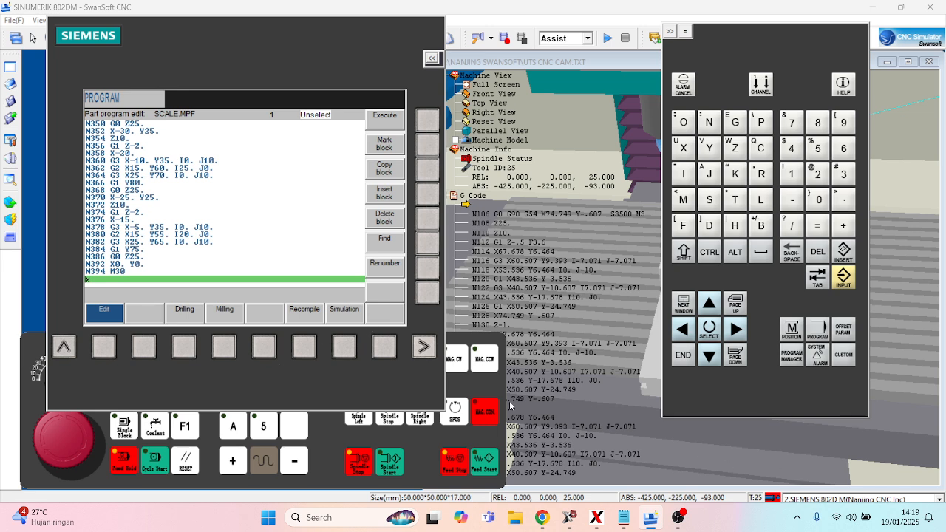
pyautogui.click(482, 382)
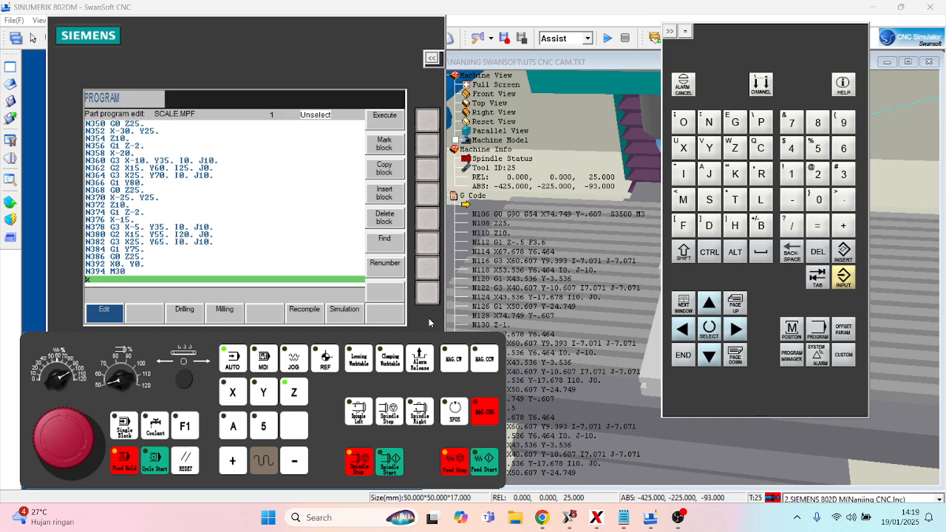
pyautogui.moveTo(677, 517)
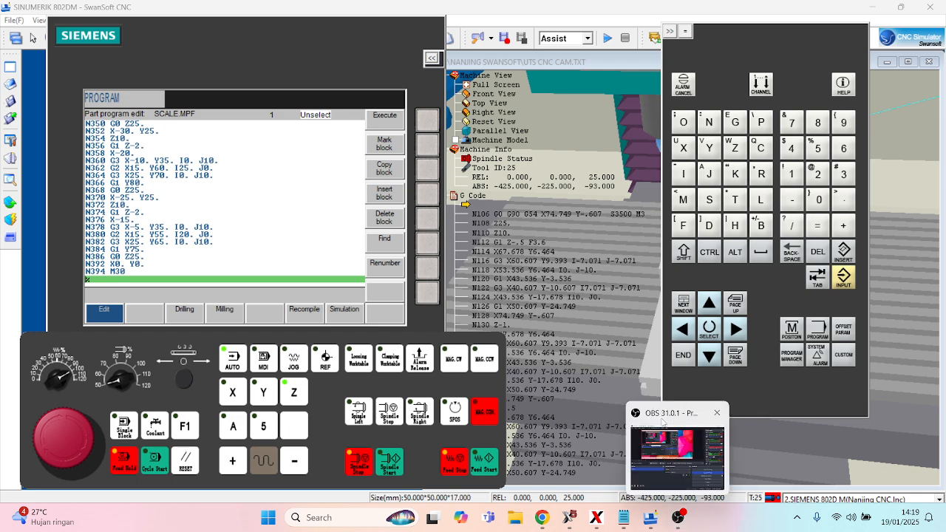